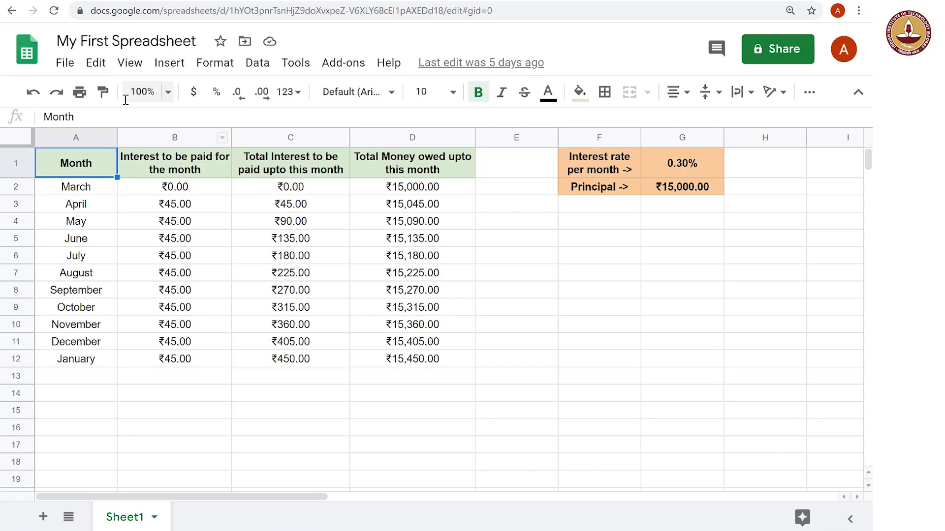
# Download My First Spreadsheet as a Microsoft Excel (.xlsx) file from the File menu.
pyautogui.click(66, 64)
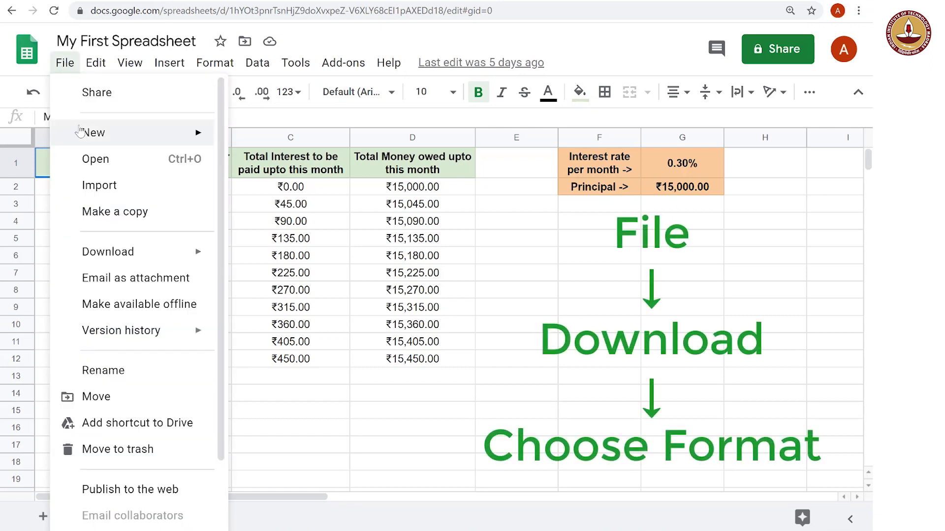
pyautogui.moveTo(109, 252)
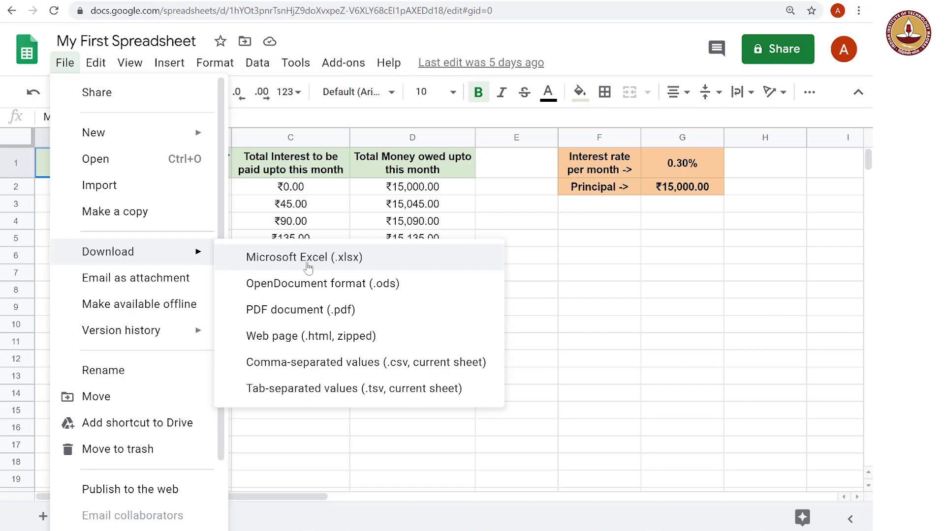
pyautogui.click(308, 267)
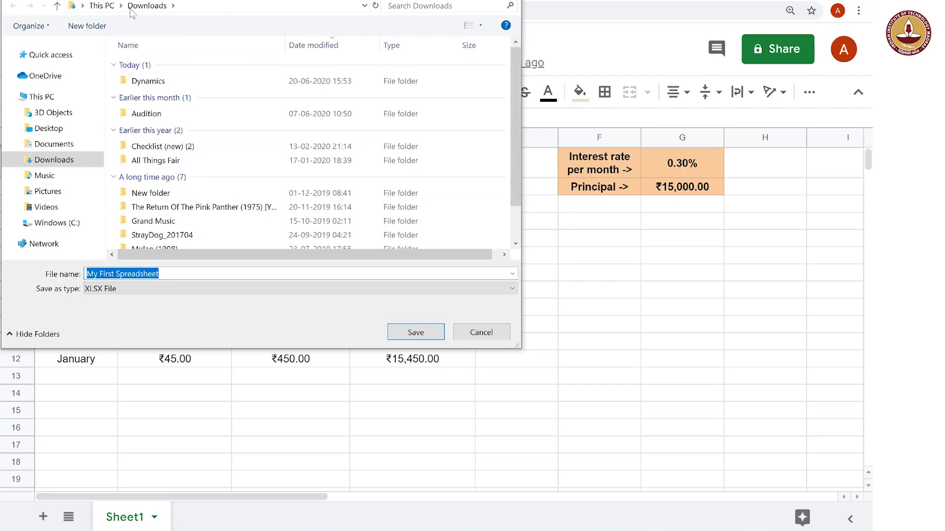
# Browse the save location to This PC > Documents > Stats1 tutorials.
pyautogui.click(100, 7)
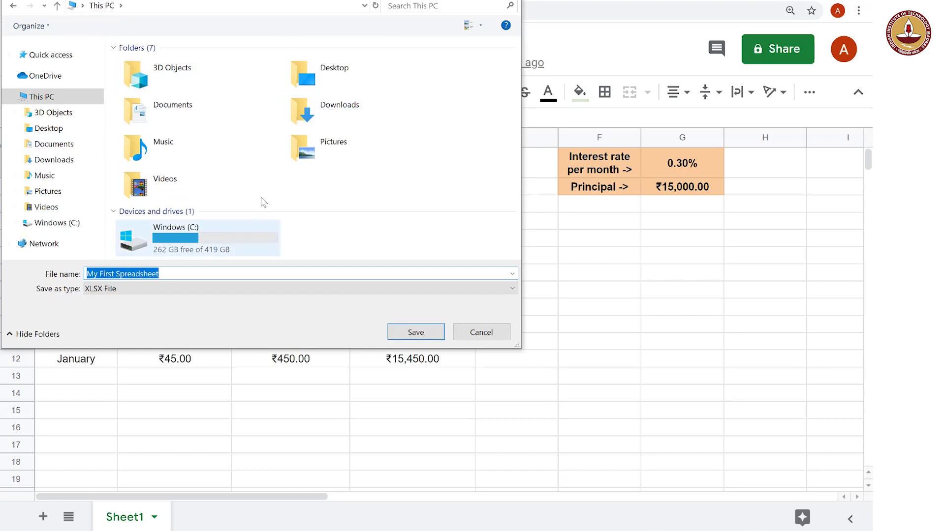
pyautogui.doubleClick(214, 106)
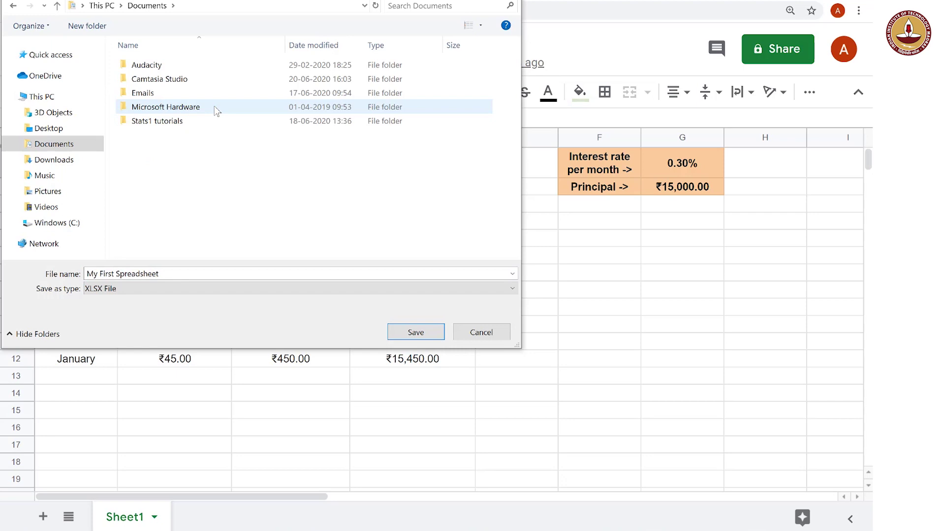
pyautogui.doubleClick(192, 125)
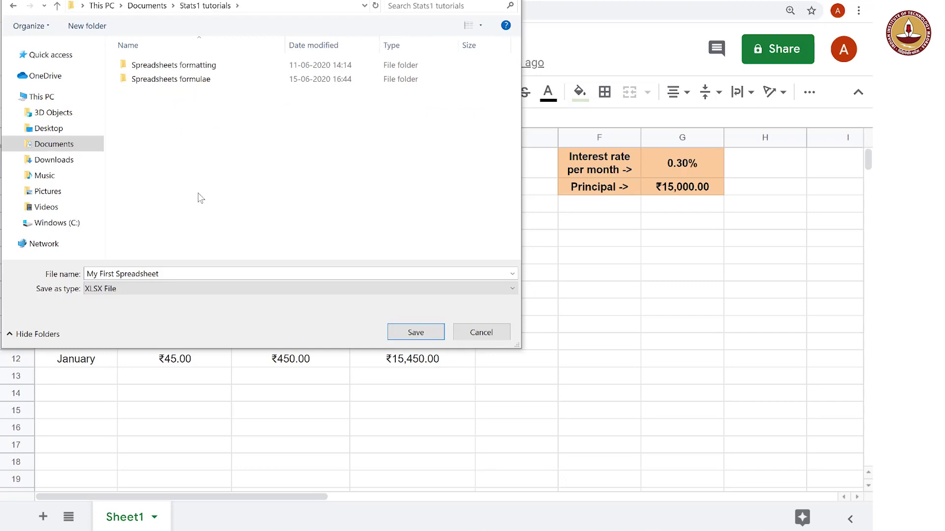
pyautogui.rightClick(195, 139)
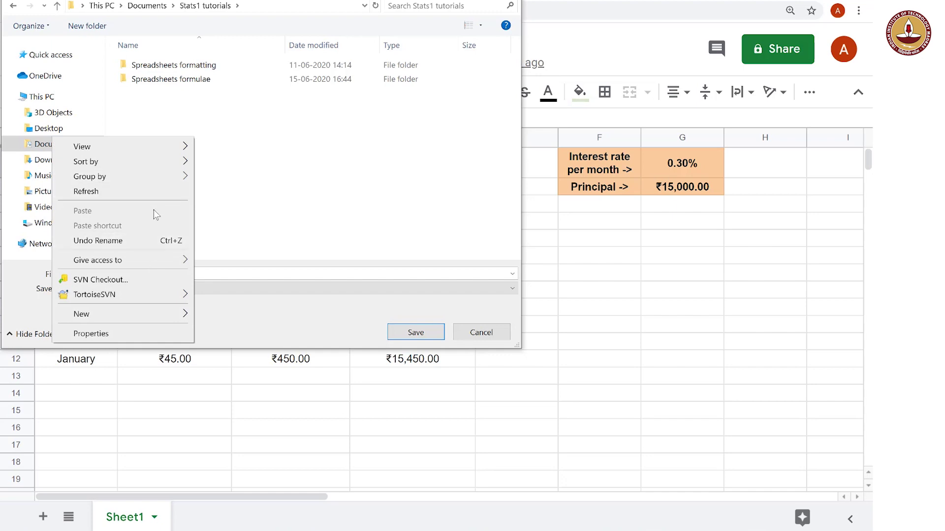
pyautogui.click(247, 192)
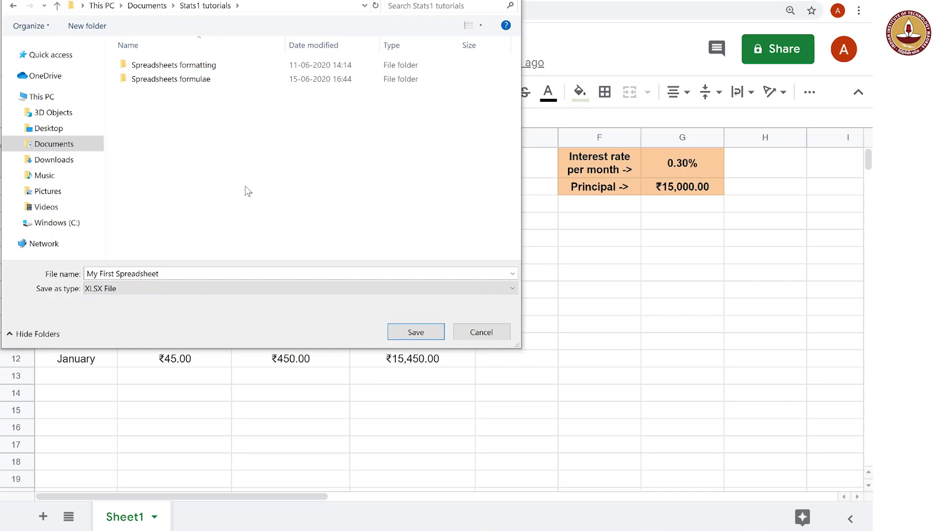
# Create the folder 'Downloading and uploading spreadsheets' in Stats1 tutorials and enter it as the save location.
pyautogui.rightClick(206, 113)
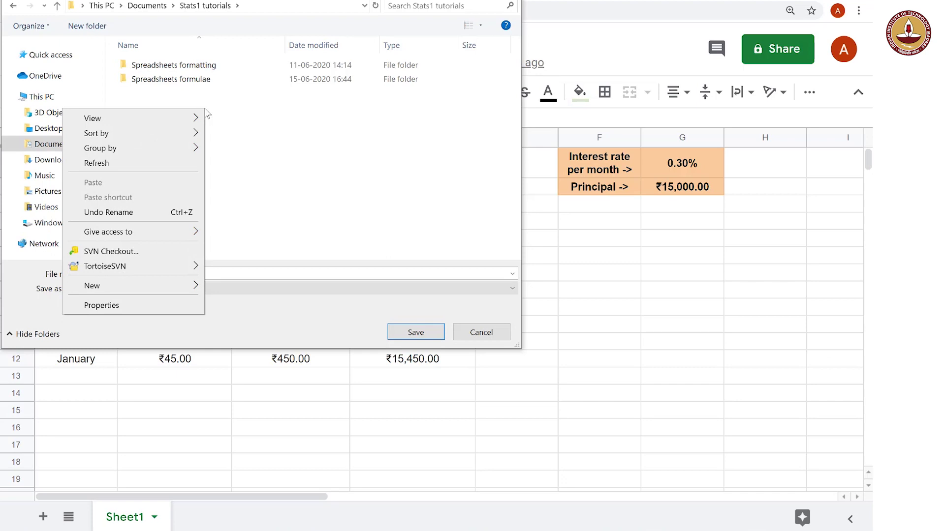
pyautogui.moveTo(132, 285)
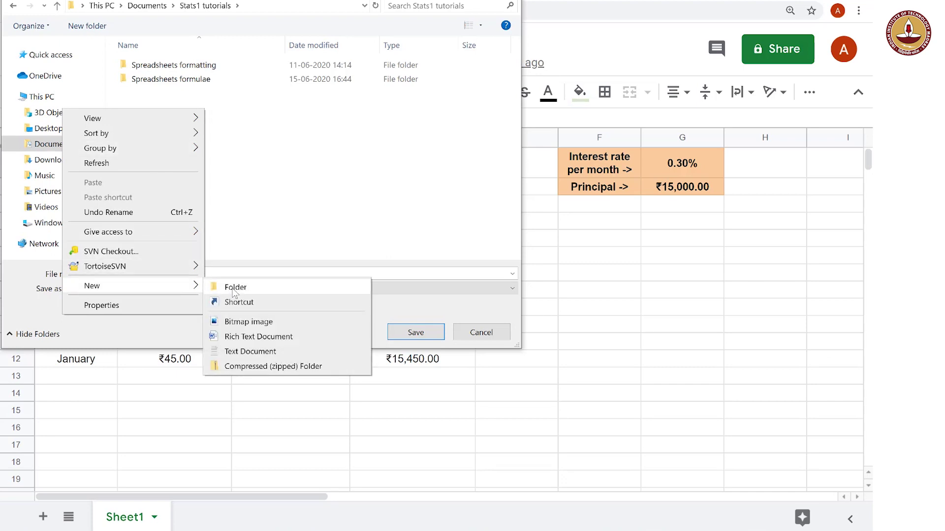
pyautogui.click(234, 288)
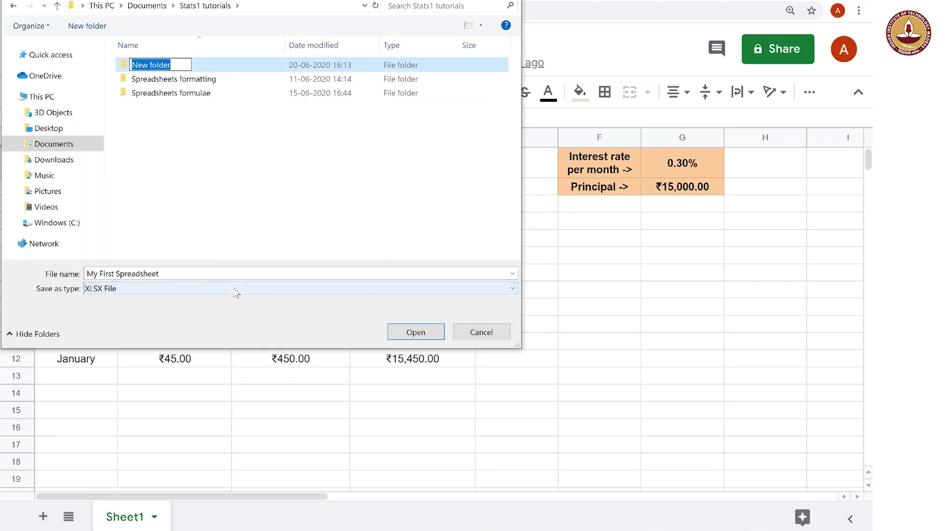
pyautogui.write('Do')
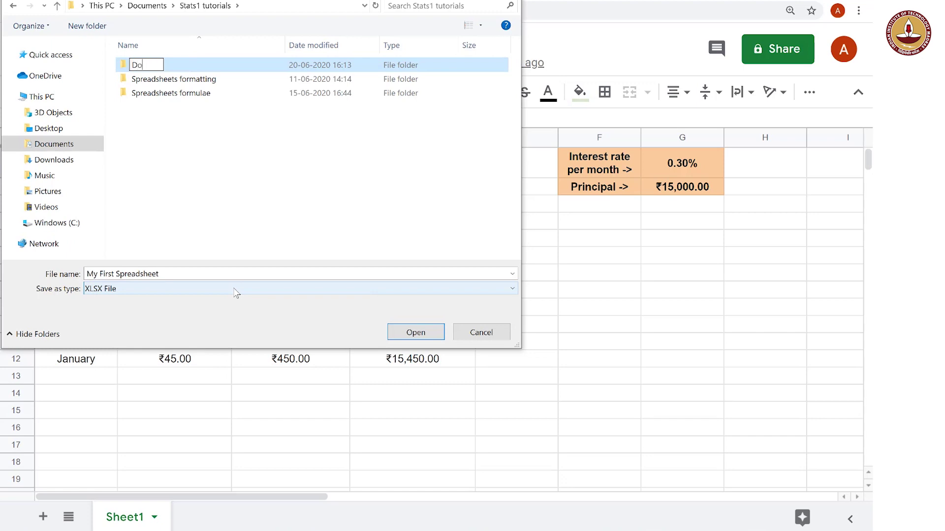
pyautogui.write('wnloading')
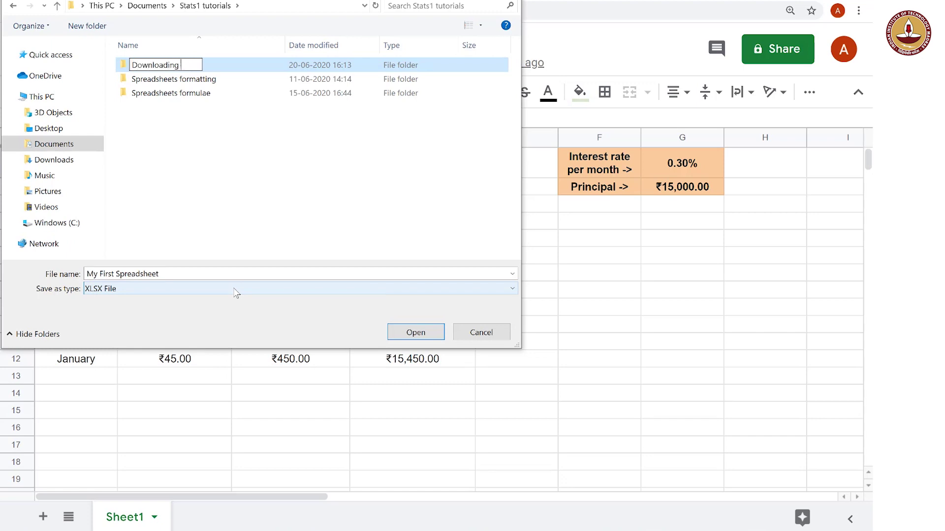
pyautogui.write(' anf')
pyautogui.press('BackSpace')
pyautogui.write('d ')
pyautogui.write('uplod')
pyautogui.press('BackSpace')
pyautogui.write('ading ')
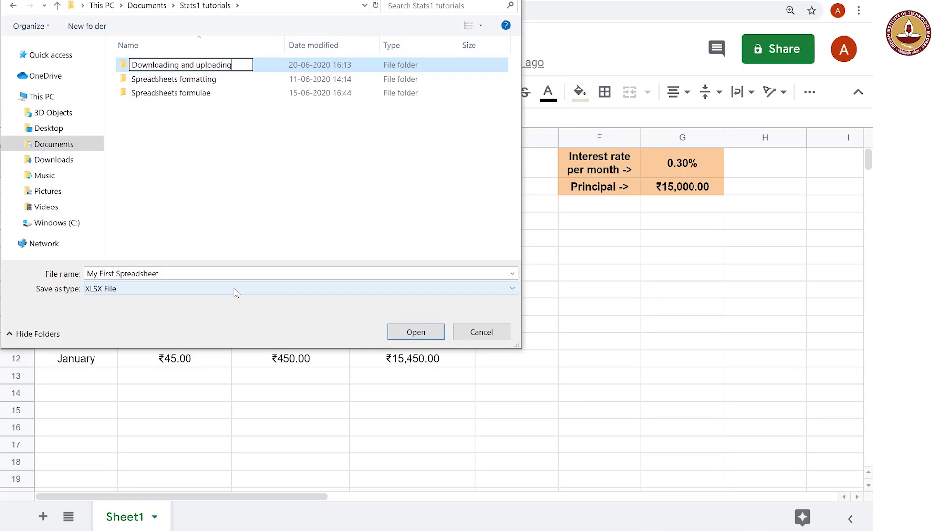
pyautogui.write('spread')
pyautogui.write('sheets')
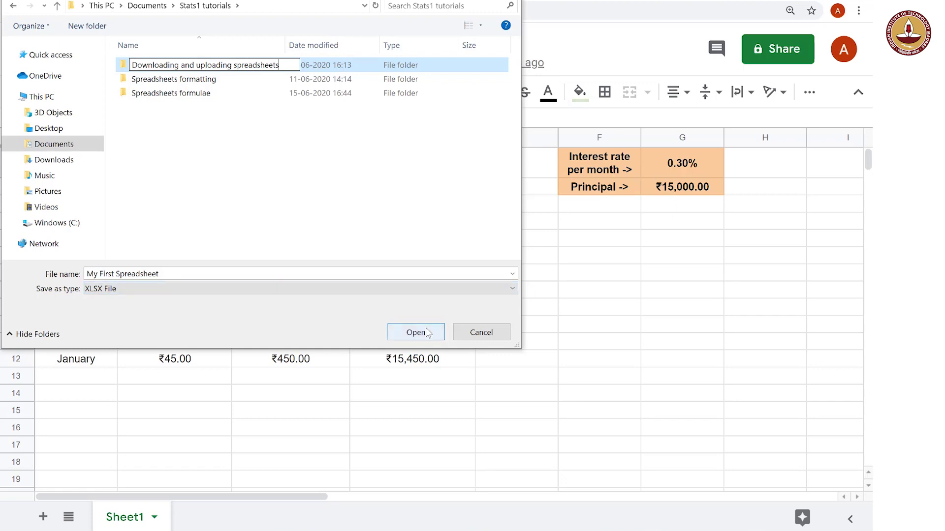
pyautogui.press('Return')
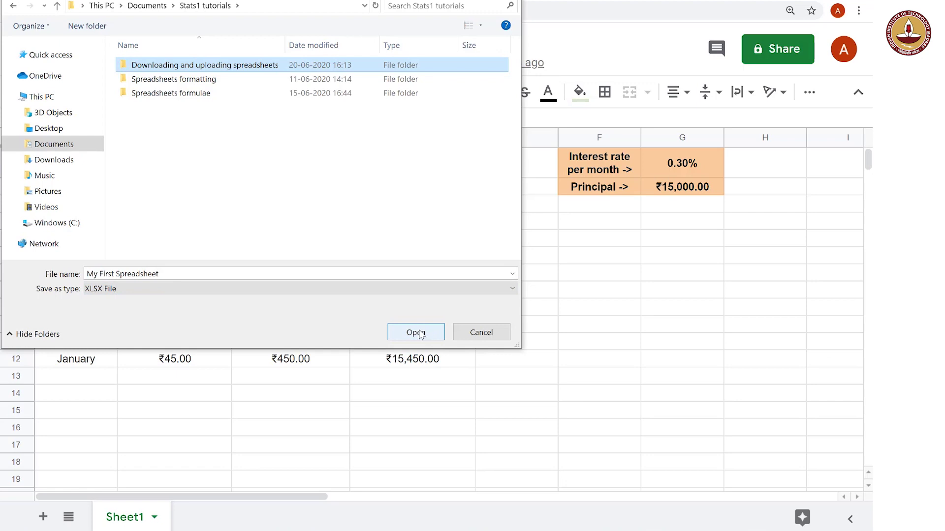
pyautogui.click(418, 333)
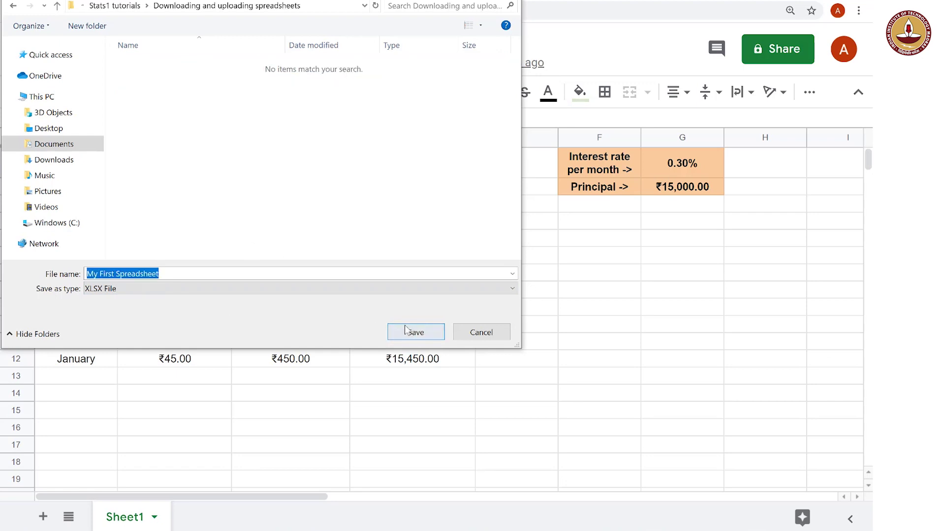
# Save the .xlsx copy into the new folder and view Chrome's downloads list.
pyautogui.click(413, 333)
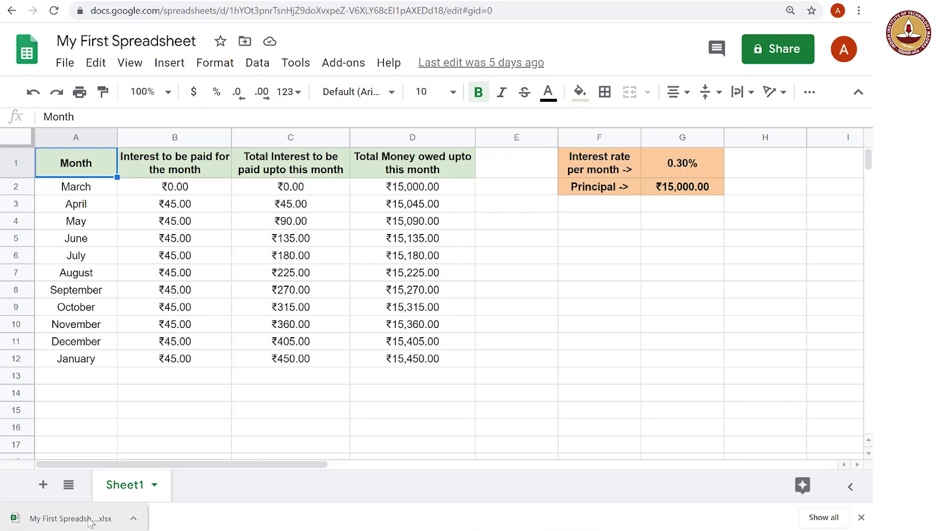
pyautogui.click(860, 10)
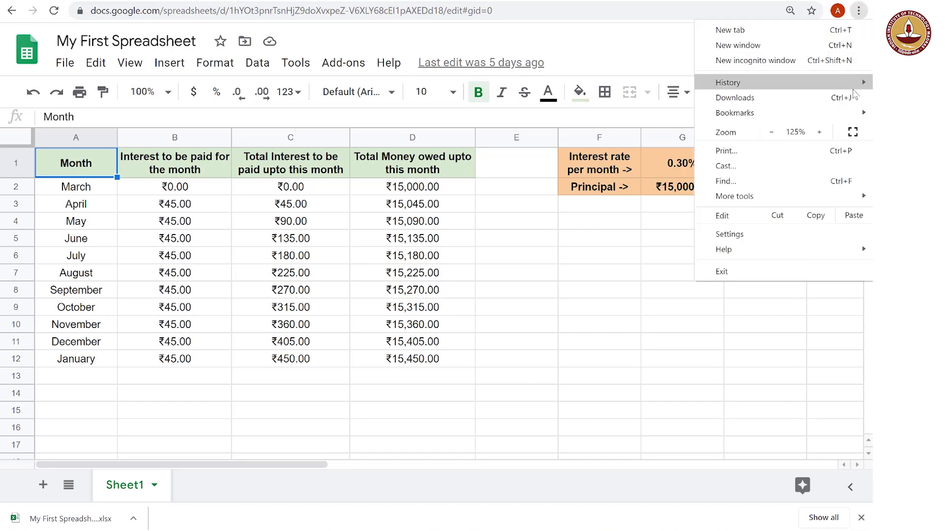
pyautogui.click(851, 100)
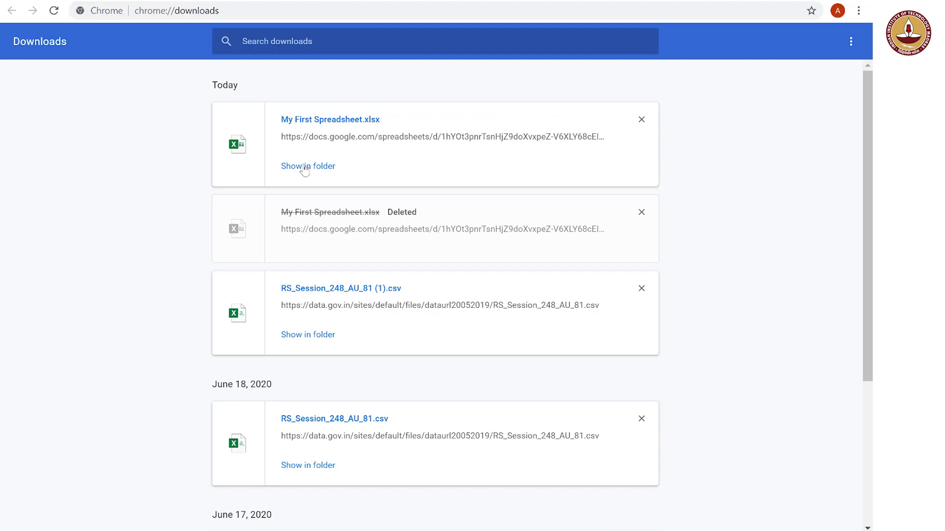
# Show My First Spreadsheet.xlsx in its folder and open it in Excel.
pyautogui.click(305, 167)
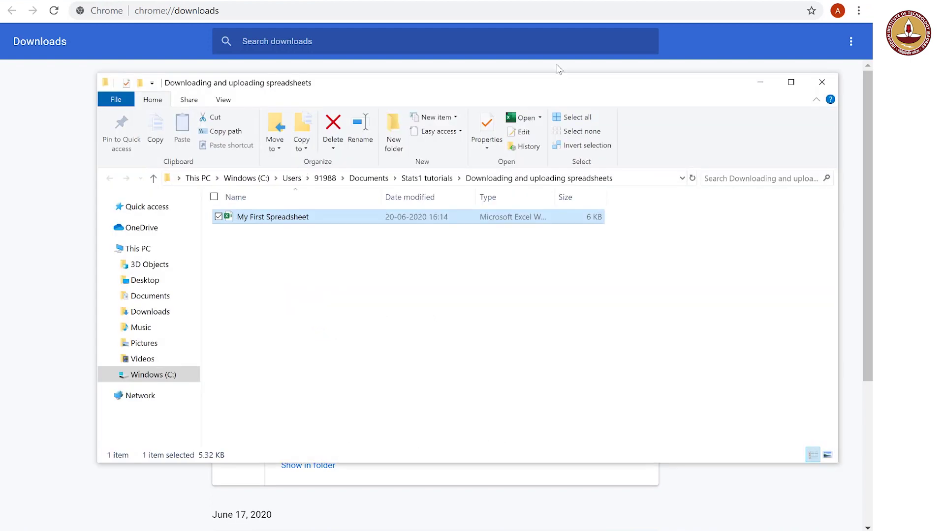
pyautogui.doubleClick(539, 91)
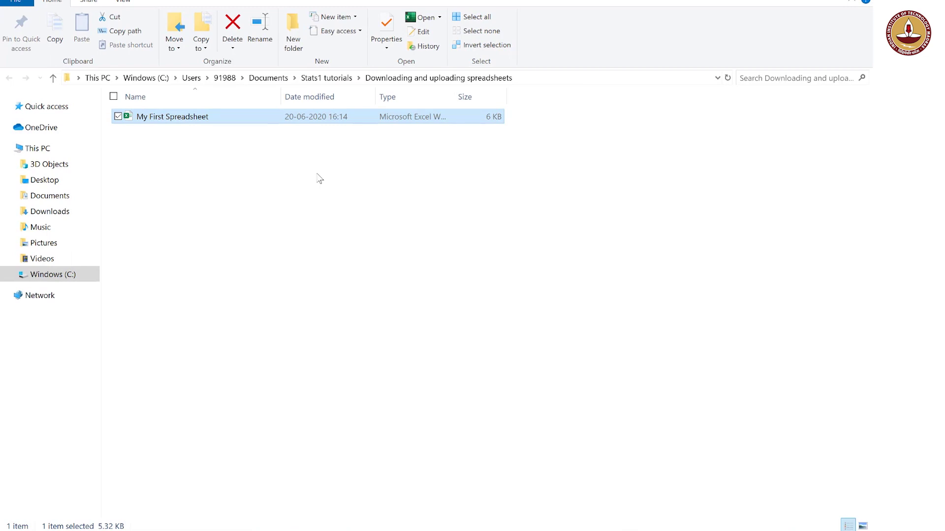
pyautogui.doubleClick(198, 124)
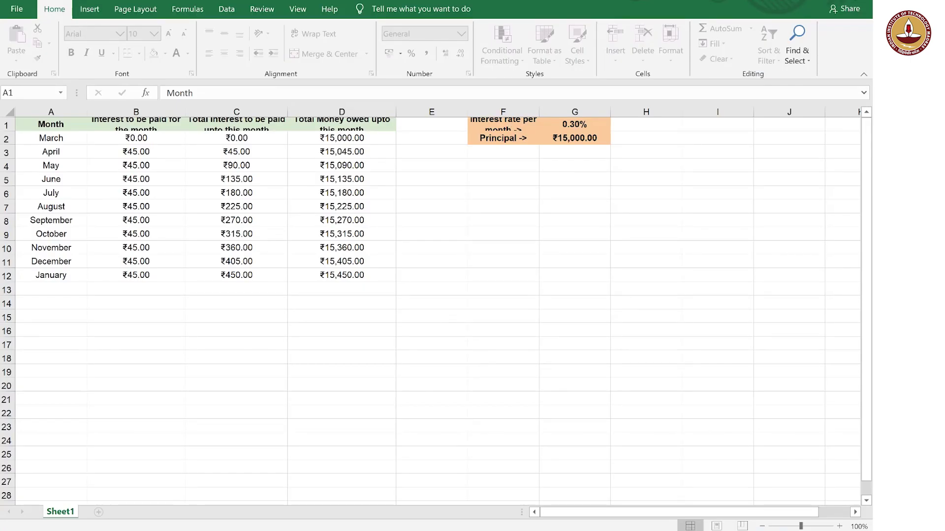
# Close the Excel window and start a new Chrome tab.
pyautogui.hotkey('alt', 'F4')
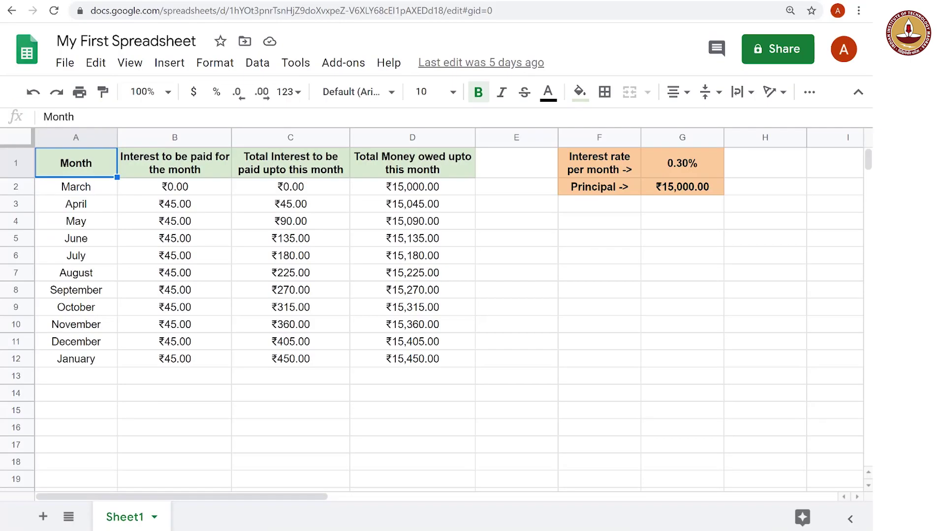
pyautogui.hotkey('ctrl', 't')
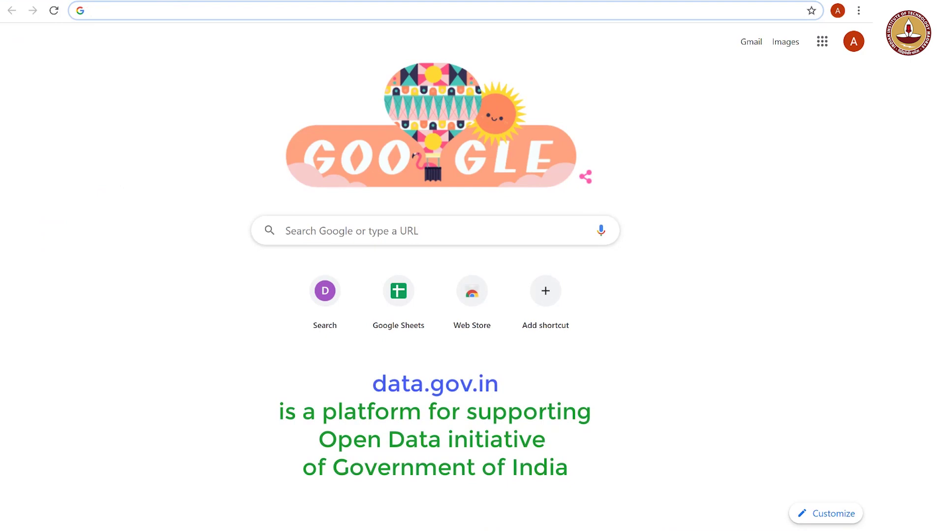
pyautogui.write('data.gov.in')
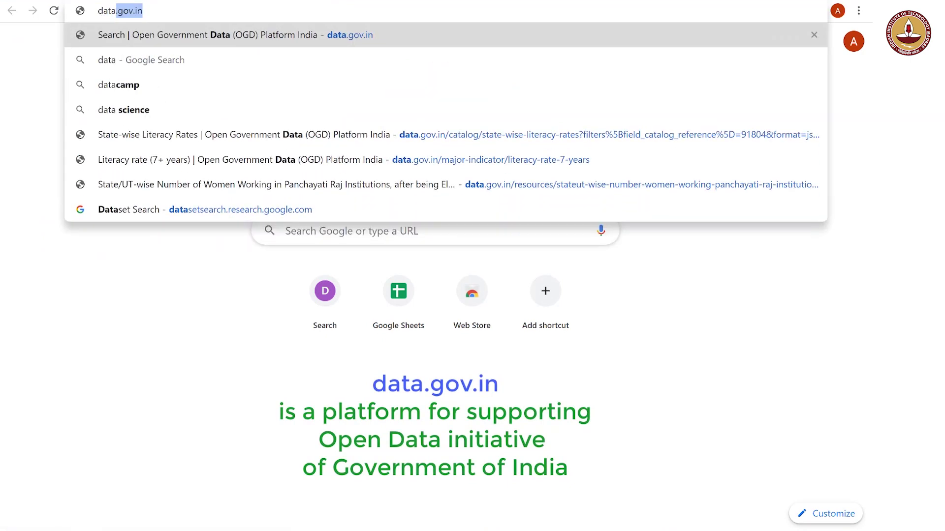
# Go to data.gov.in and search the portal for 'traffic'.
pyautogui.press('Return')
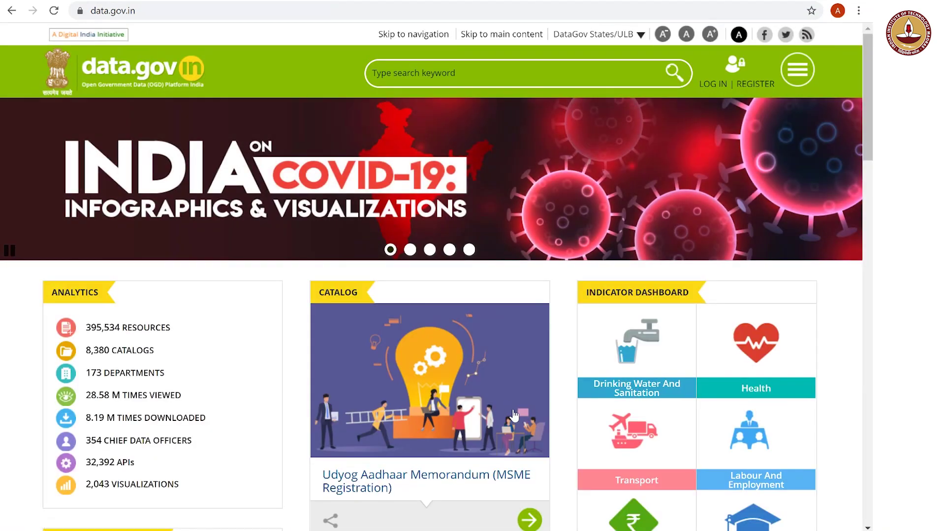
pyautogui.scroll(-3, 514, 415)
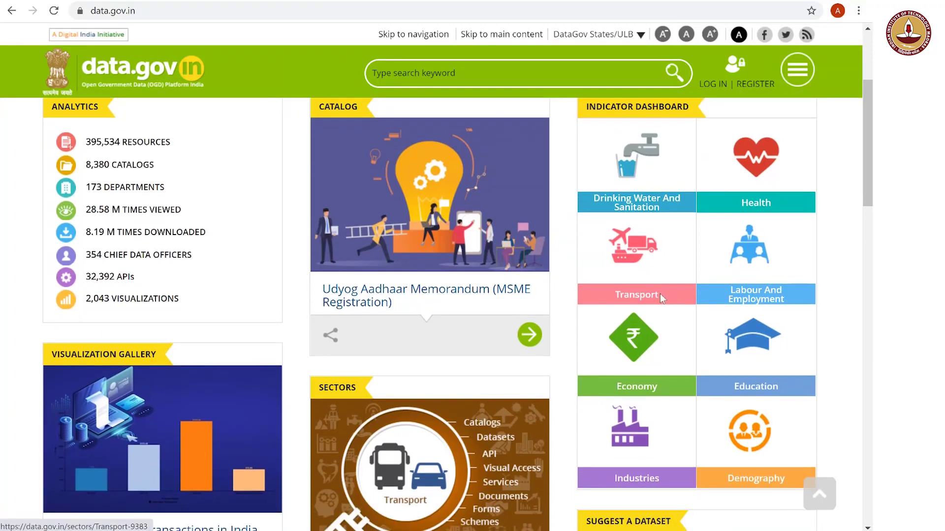
pyautogui.click(461, 75)
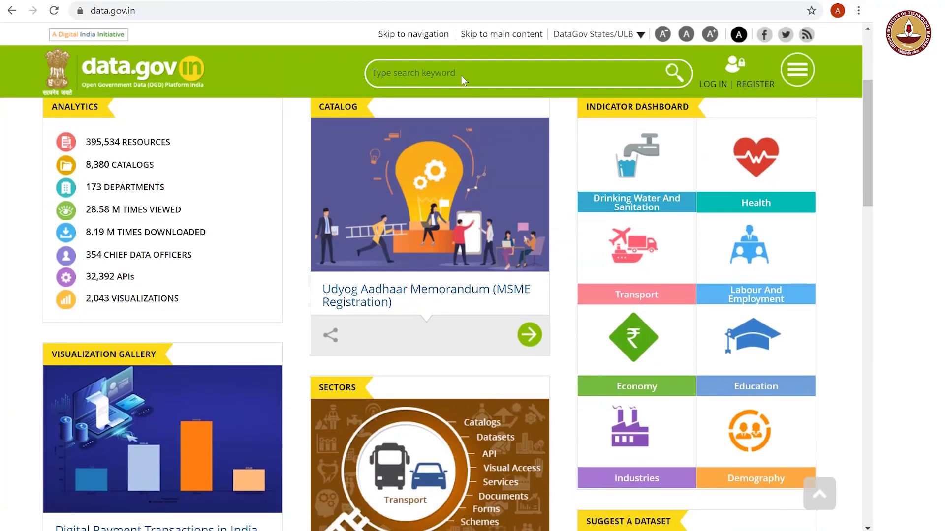
pyautogui.write('traaffic')
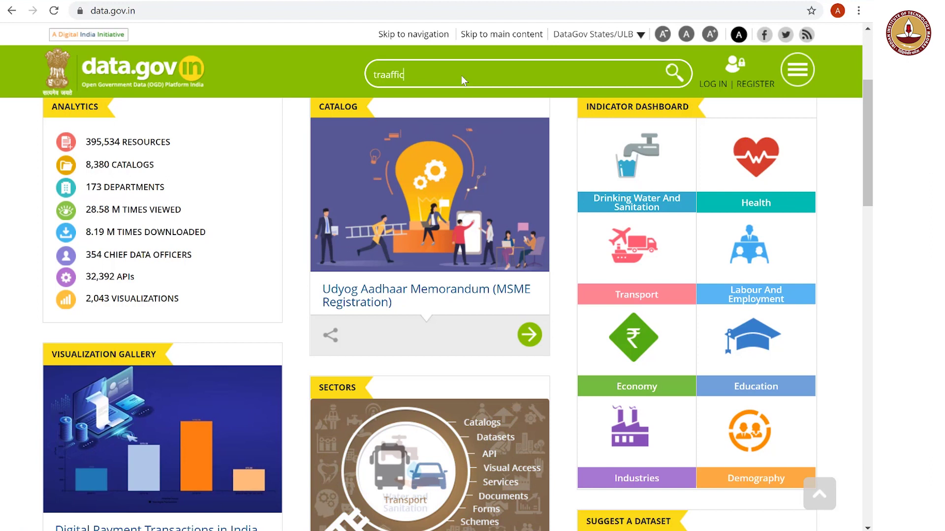
pyautogui.press('Left')
pyautogui.press('Left')
pyautogui.press('Left')
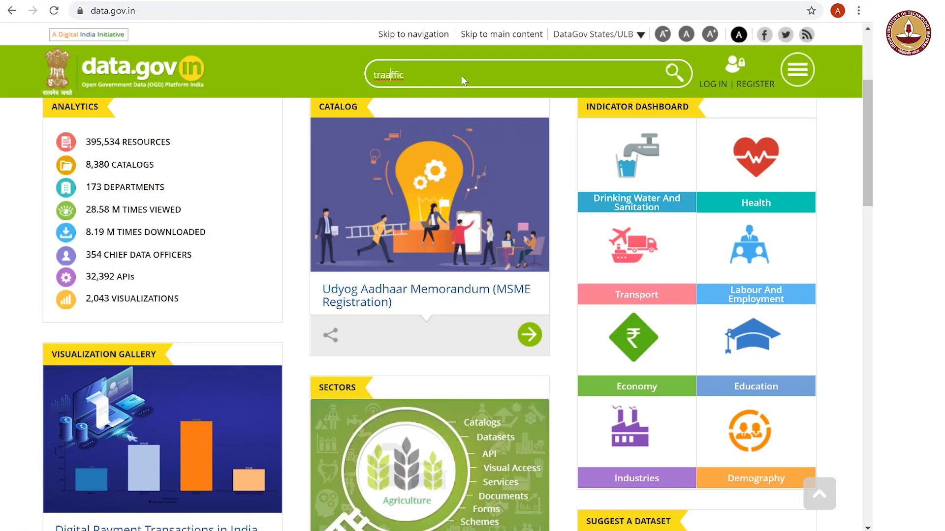
pyautogui.press('BackSpace')
pyautogui.press('Return')
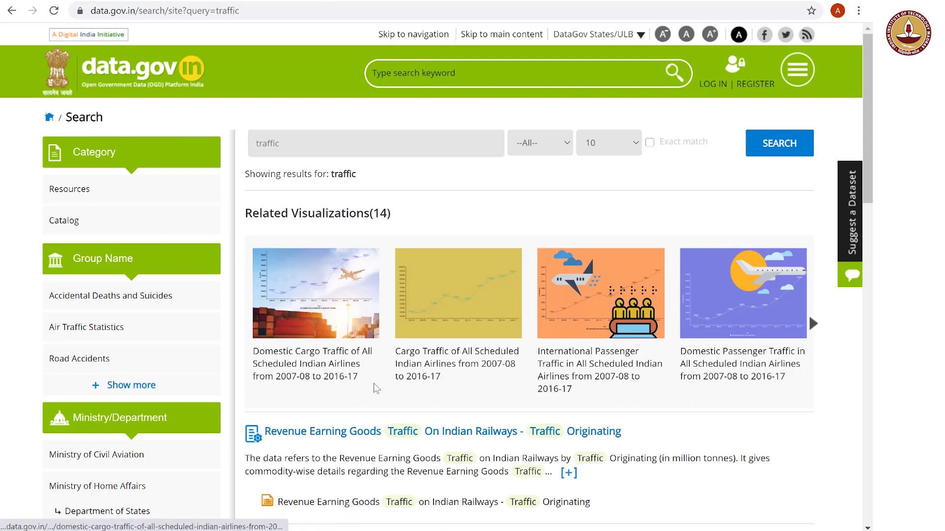
pyautogui.scroll(-1, 423, 412)
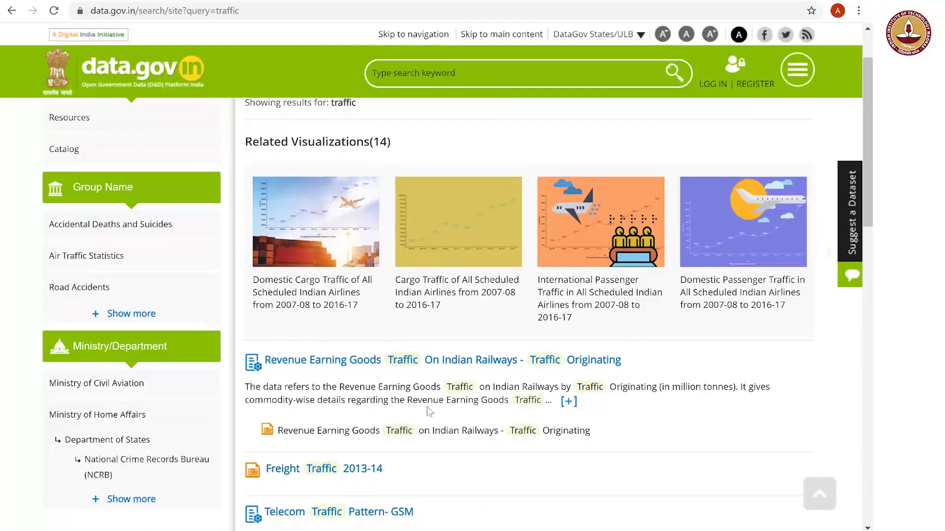
pyautogui.scroll(-1, 427, 398)
pyautogui.scroll(-2, 416, 288)
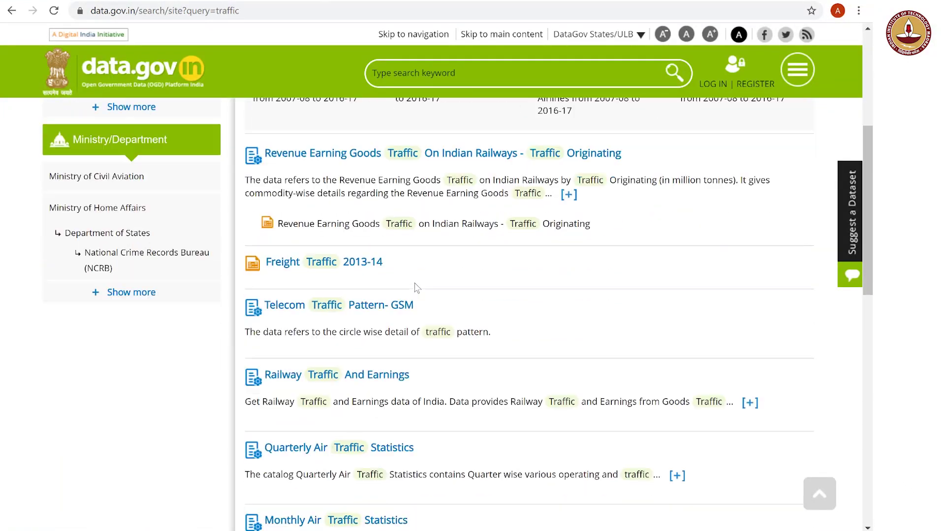
pyautogui.scroll(-2, 416, 288)
pyautogui.scroll(-1, 415, 288)
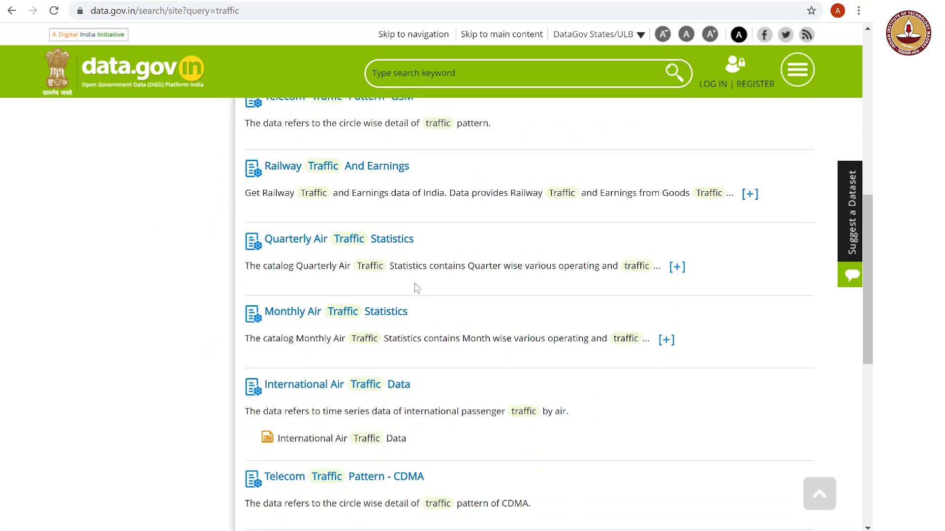
# Open the International Air Traffic Data catalog from the search results.
pyautogui.click(342, 379)
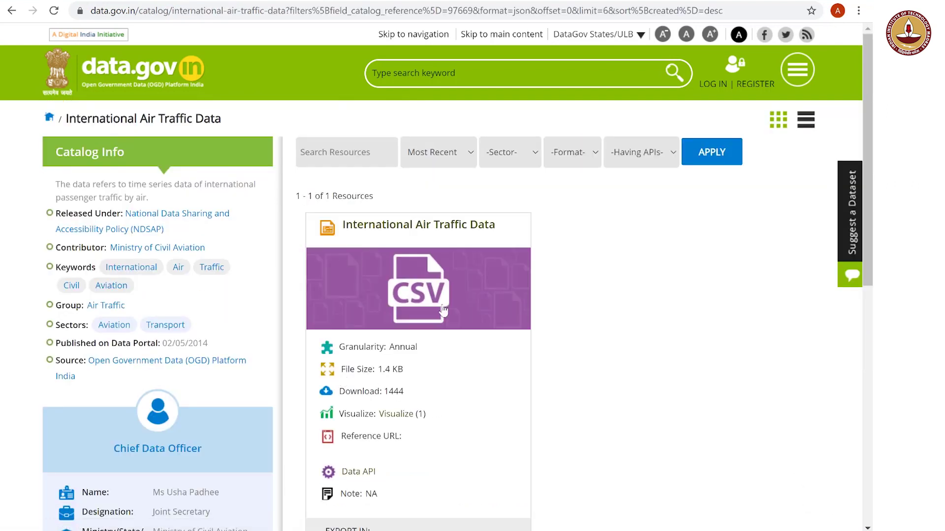
pyautogui.scroll(-1, 474, 450)
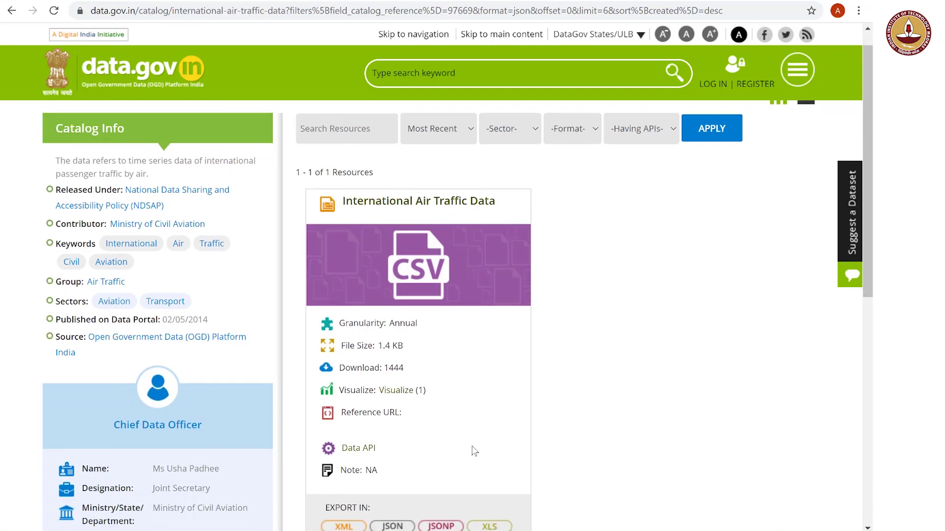
# Start downloading the International Air Traffic Data CSV as IntlTrafficData.
pyautogui.click(419, 276)
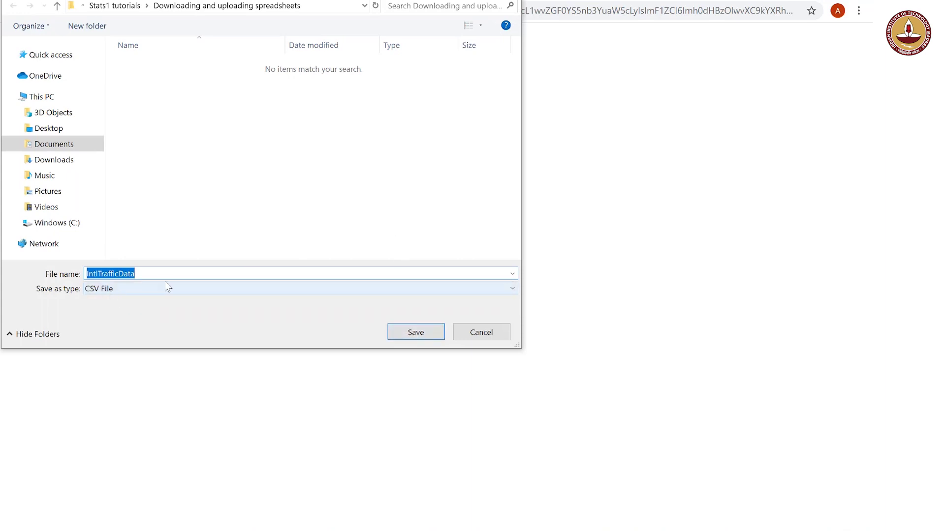
# Save IntlTrafficData.csv into the Downloading and uploading spreadsheets folder.
pyautogui.click(415, 333)
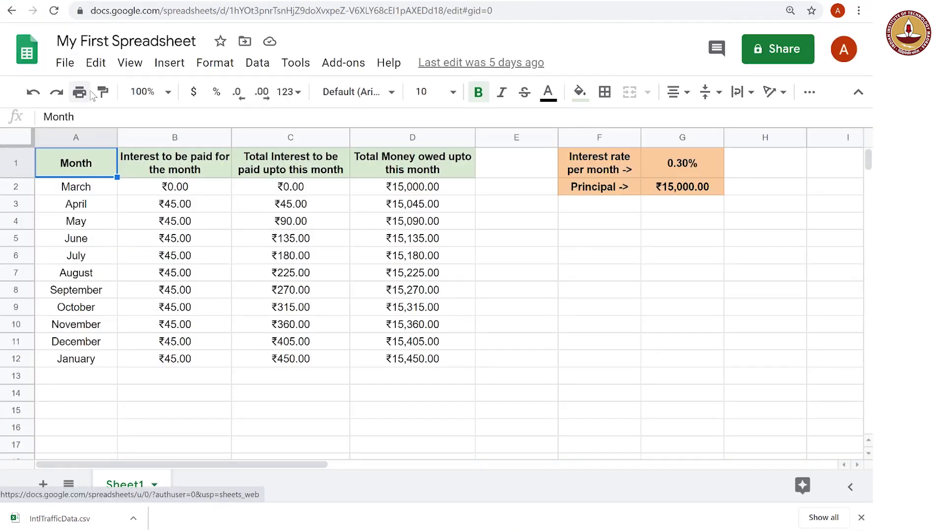
# Start a new blank Untitled spreadsheet from the Sheets home page.
pyautogui.click(28, 44)
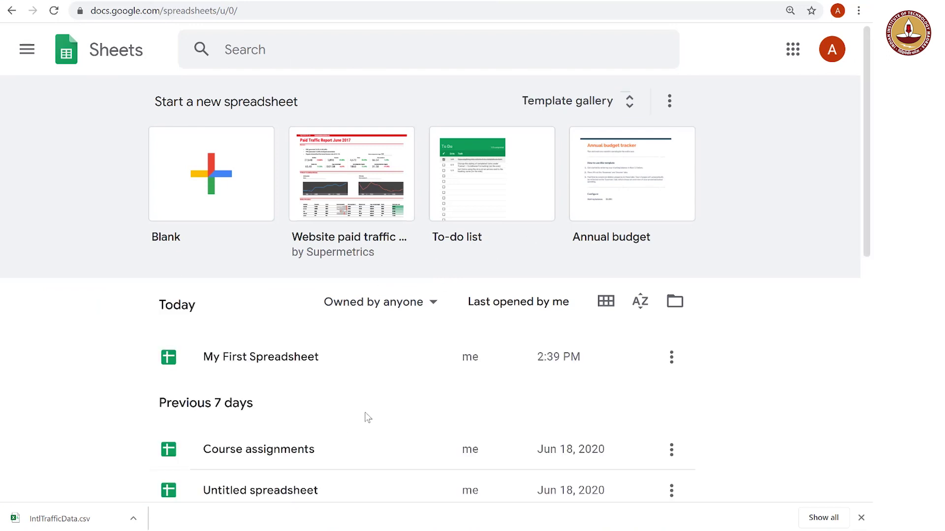
pyautogui.click(212, 193)
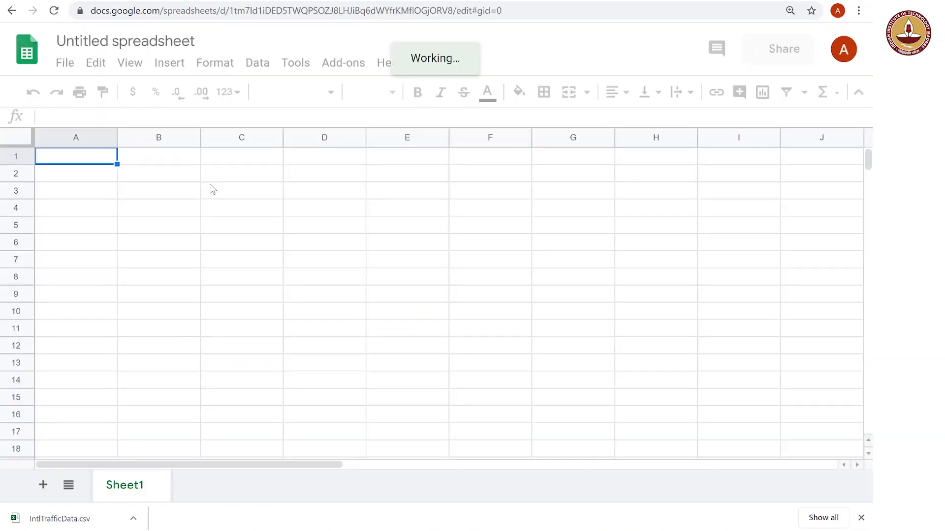
# Upload IntlTrafficData.csv via File > Open's Upload area so it opens as a spreadsheet.
pyautogui.click(64, 66)
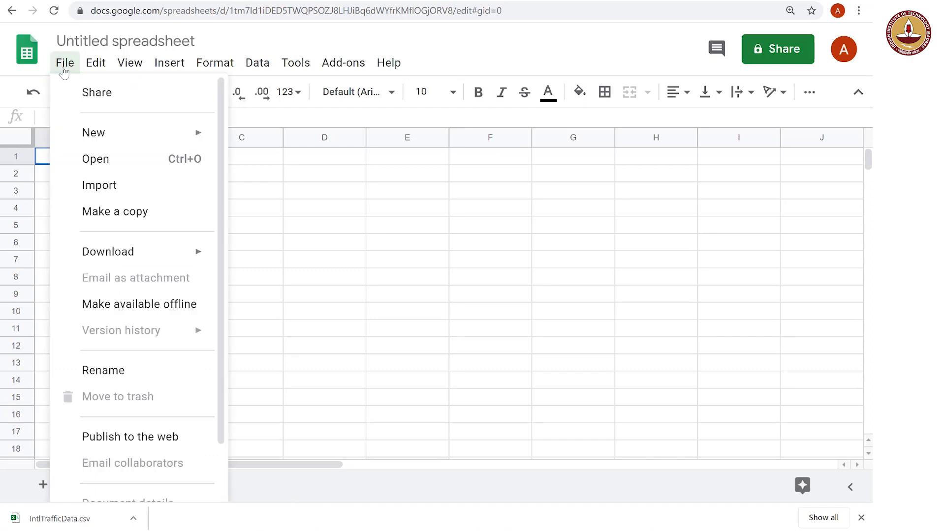
pyautogui.click(115, 171)
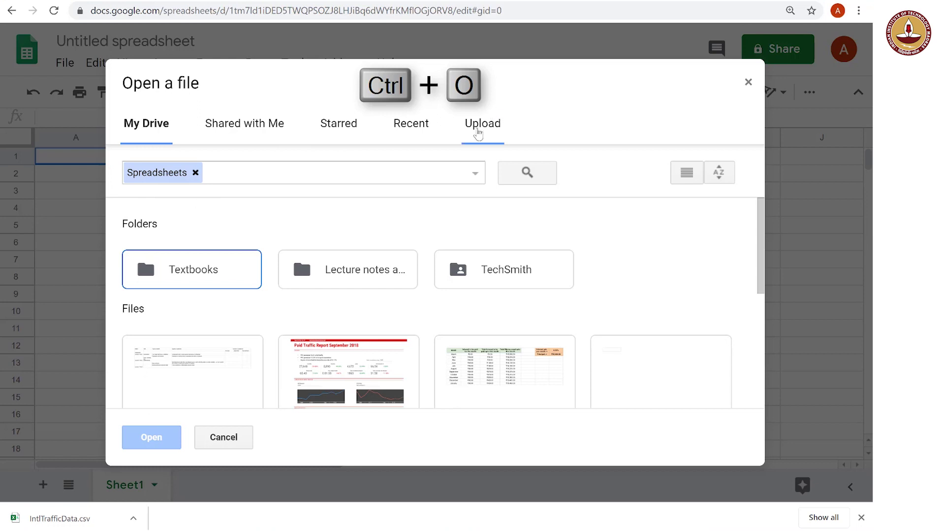
pyautogui.click(478, 134)
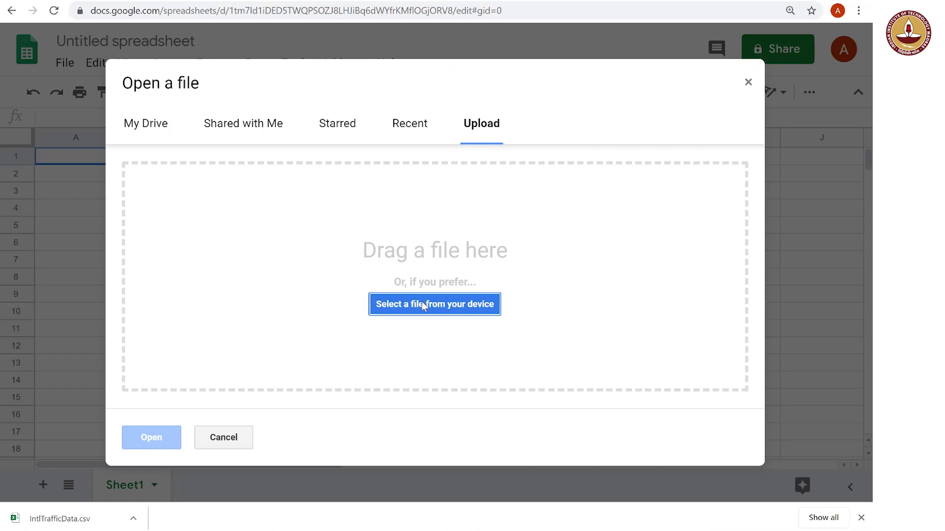
pyautogui.click(422, 305)
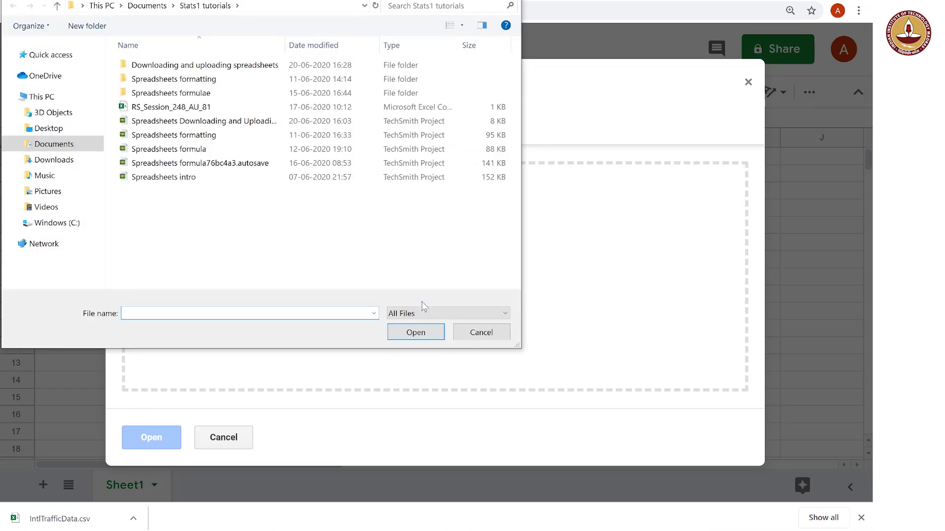
pyautogui.click(485, 335)
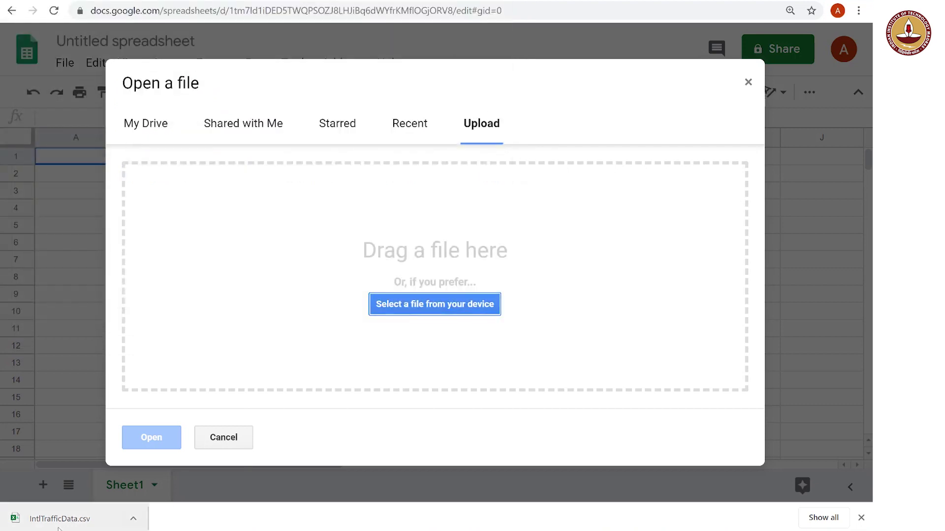
pyautogui.moveTo(59, 528); pyautogui.dragTo(308, 344)
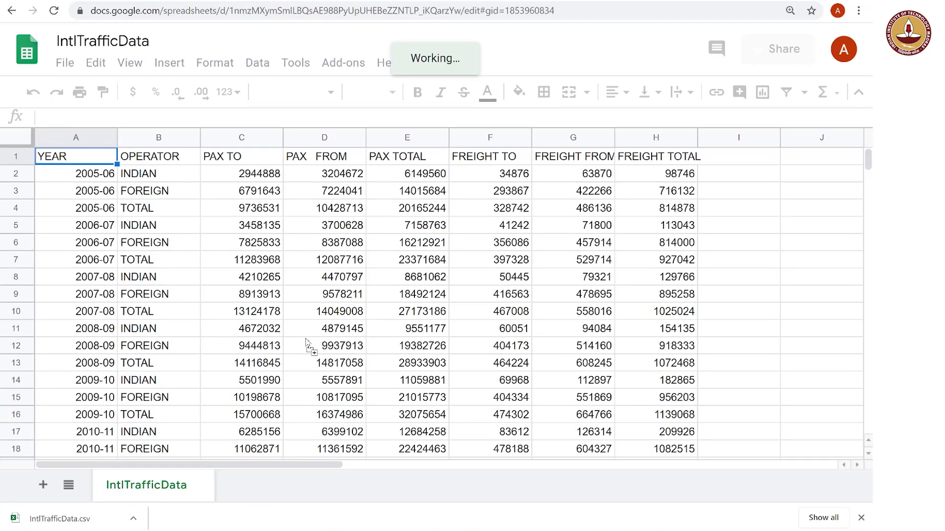
pyautogui.scroll(-1, 309, 346)
pyautogui.scroll(-2, 309, 346)
pyautogui.scroll(-2, 309, 345)
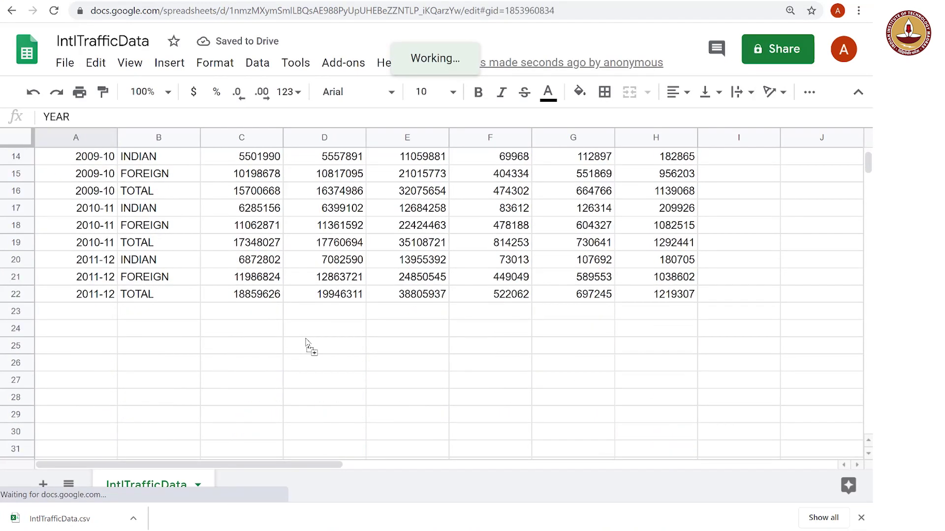
pyautogui.scroll(-1, 309, 346)
pyautogui.scroll(5, 308, 345)
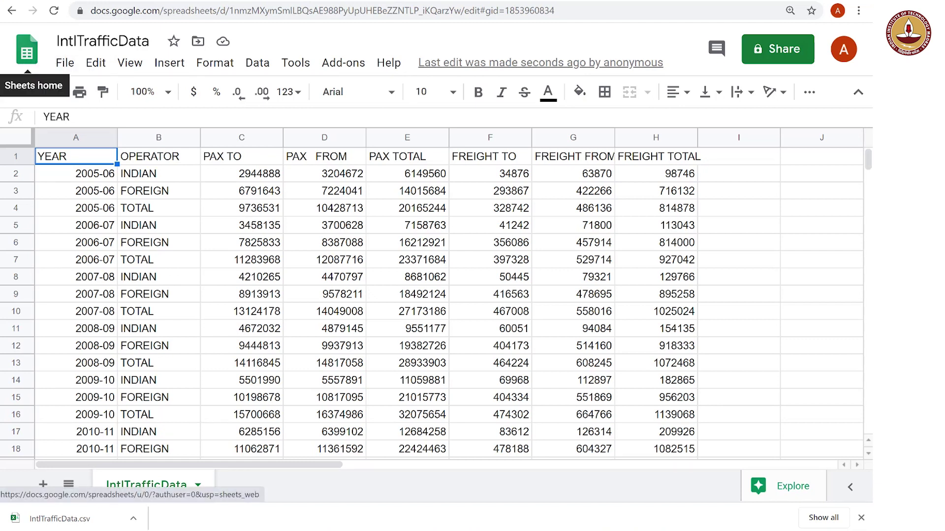
# Leave the spreadsheet and show My Drive in Google Drive via the Google apps menu.
pyautogui.click(44, 52)
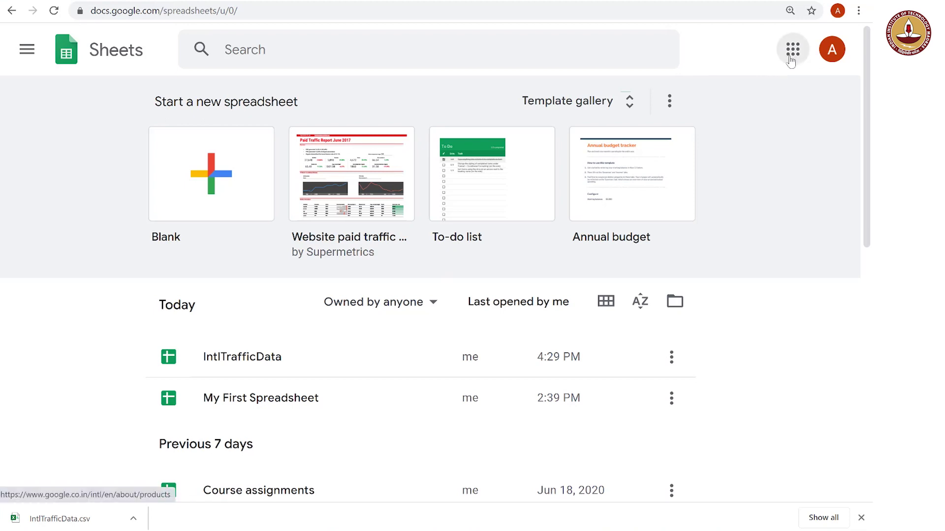
pyautogui.click(792, 52)
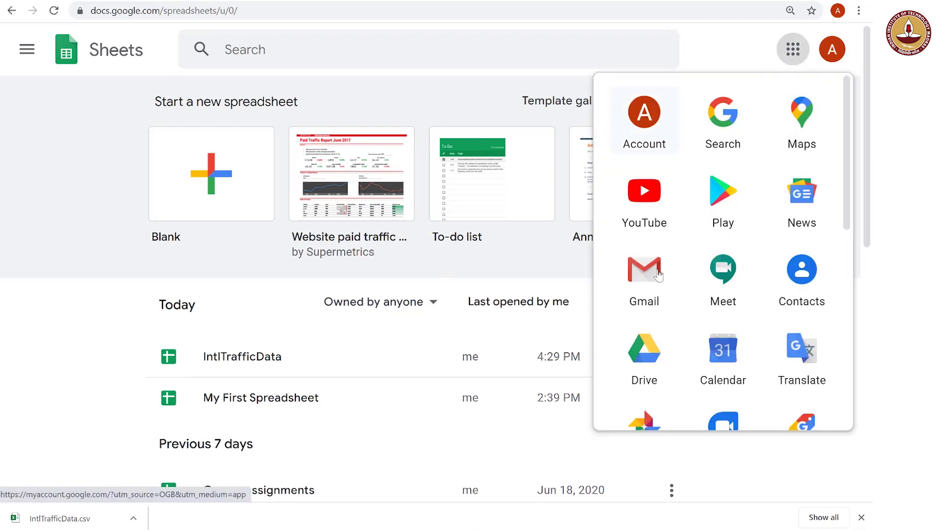
pyautogui.click(626, 371)
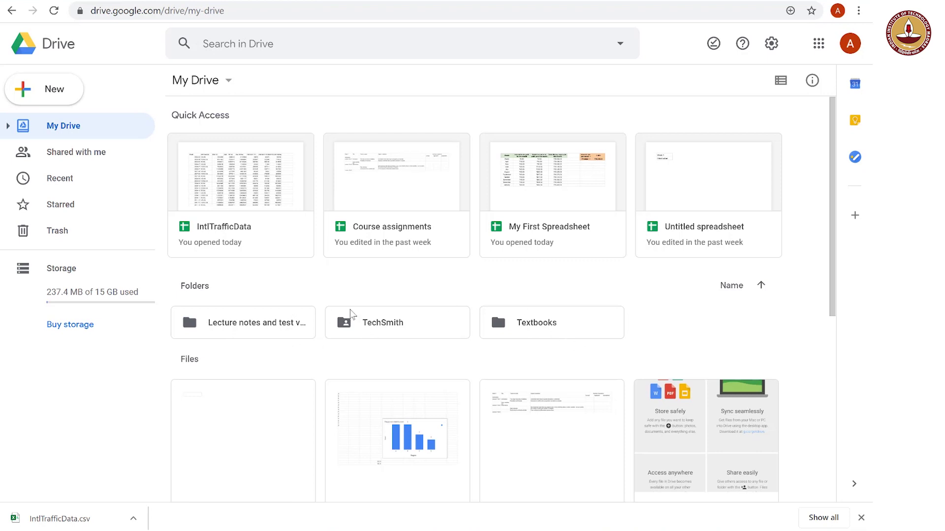
pyautogui.doubleClick(284, 326)
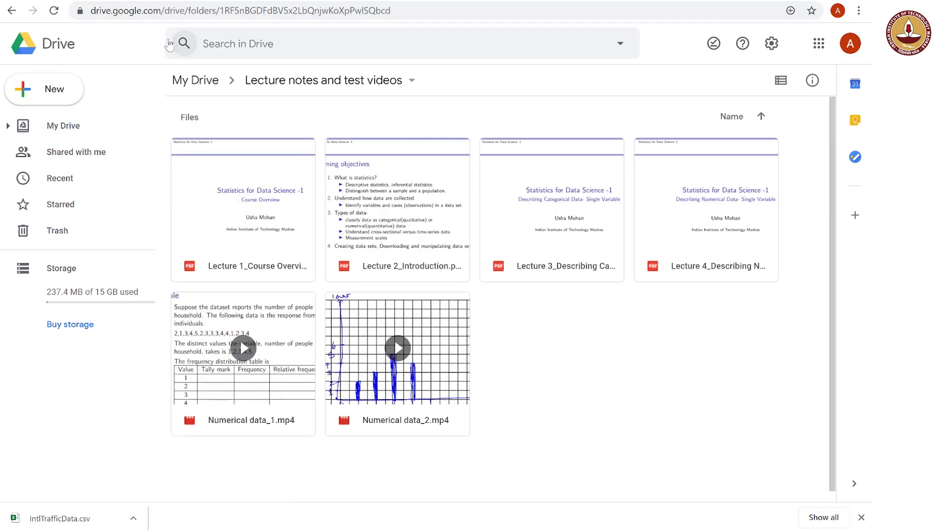
pyautogui.click(197, 81)
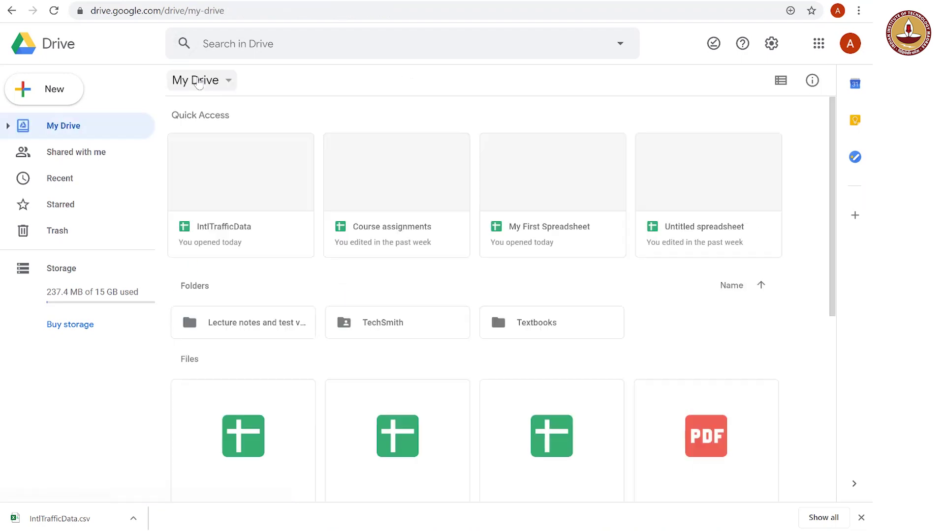
pyautogui.doubleClick(403, 334)
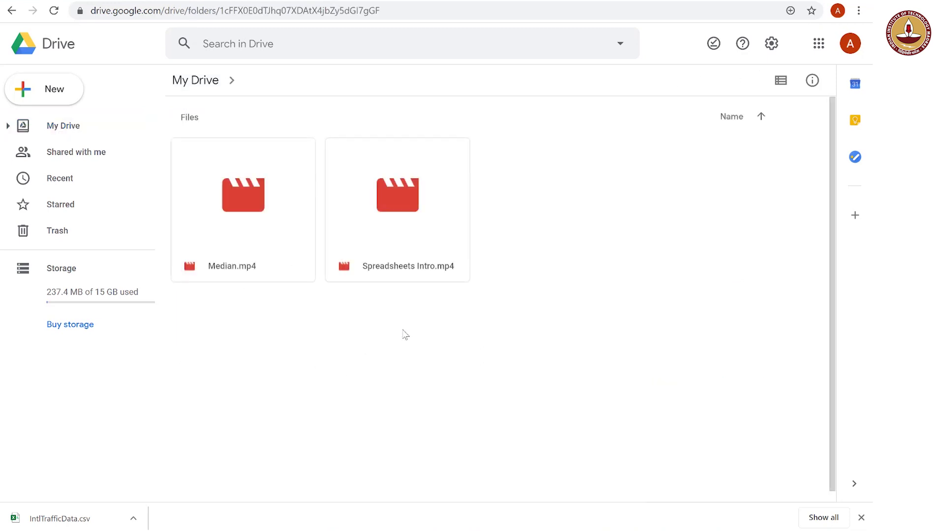
pyautogui.click(210, 82)
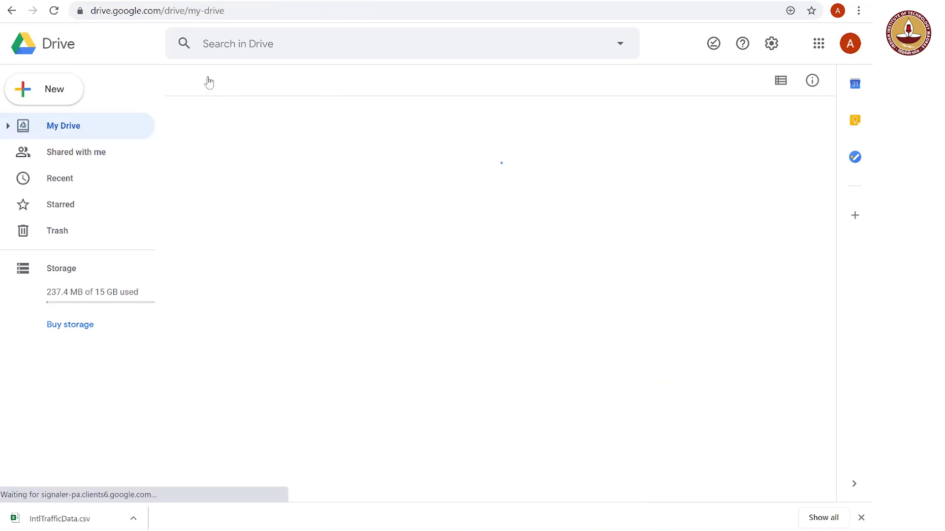
pyautogui.scroll(-1, 392, 277)
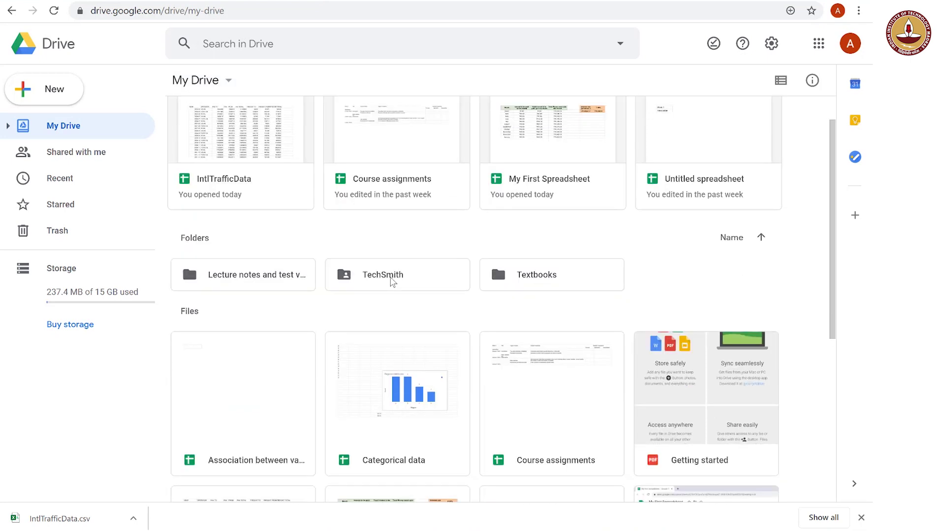
pyautogui.scroll(1, 391, 281)
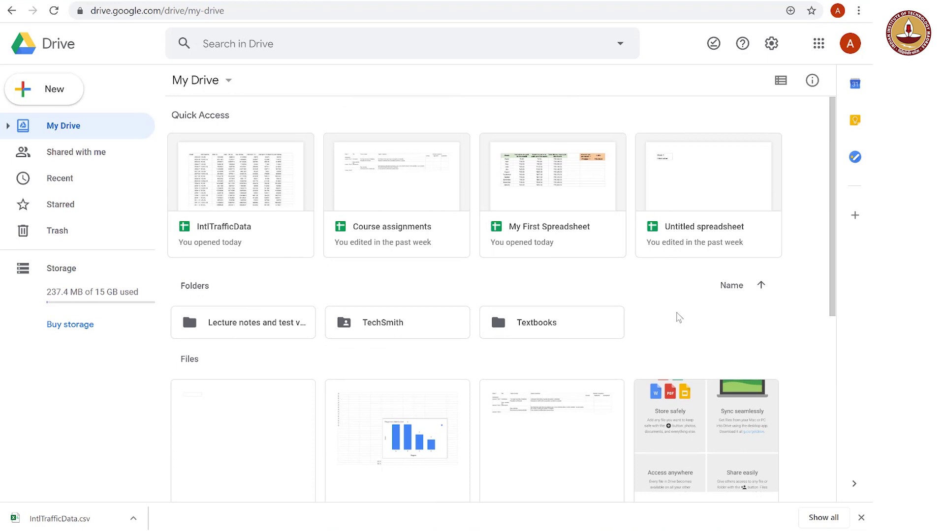
# Create a new folder named Spreadsheets in My Drive.
pyautogui.rightClick(677, 318)
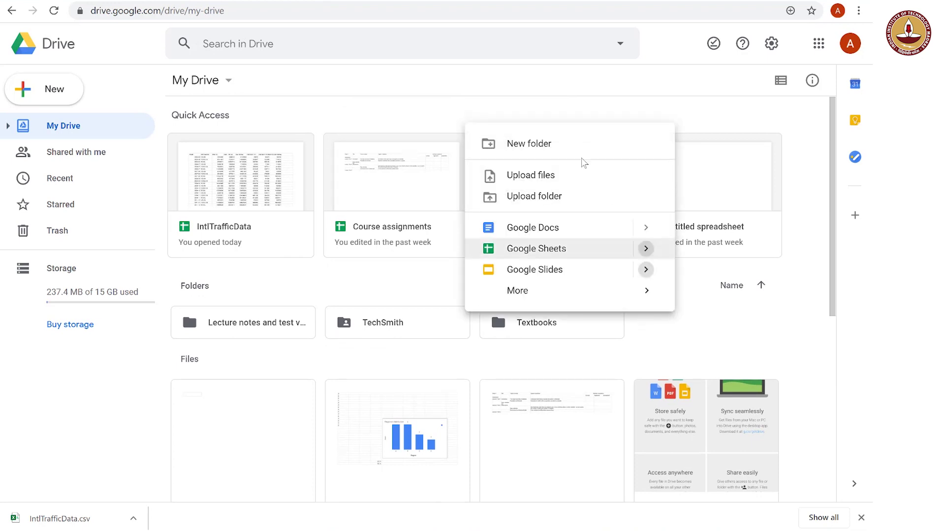
pyautogui.click(554, 146)
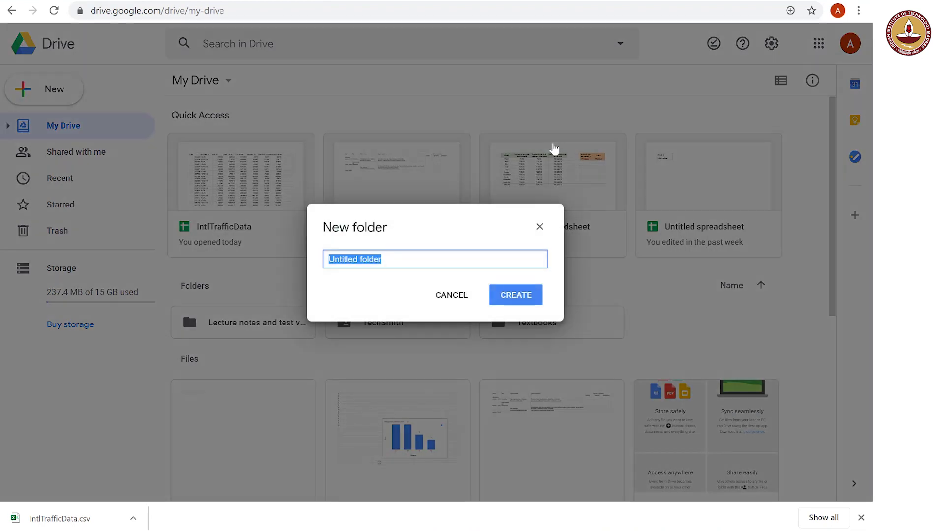
pyautogui.write('Spr')
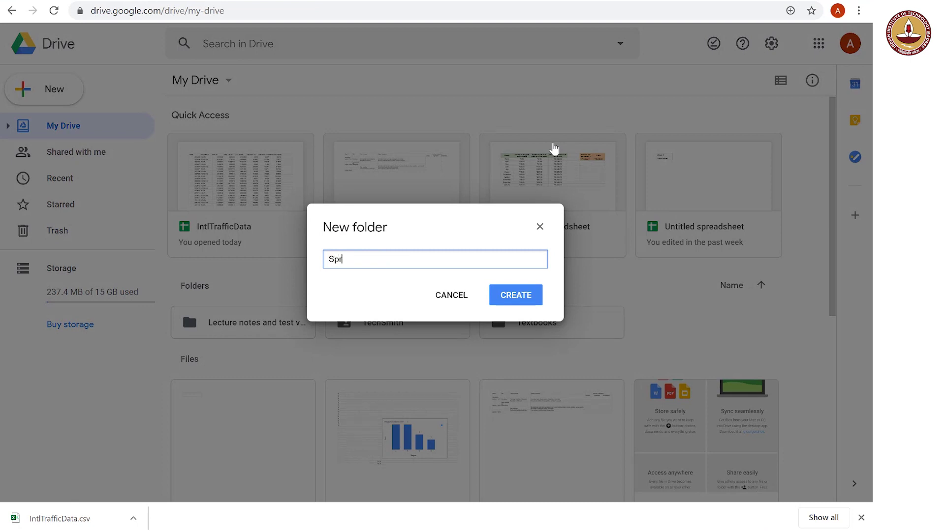
pyautogui.write('eadsheets')
pyautogui.click(523, 296)
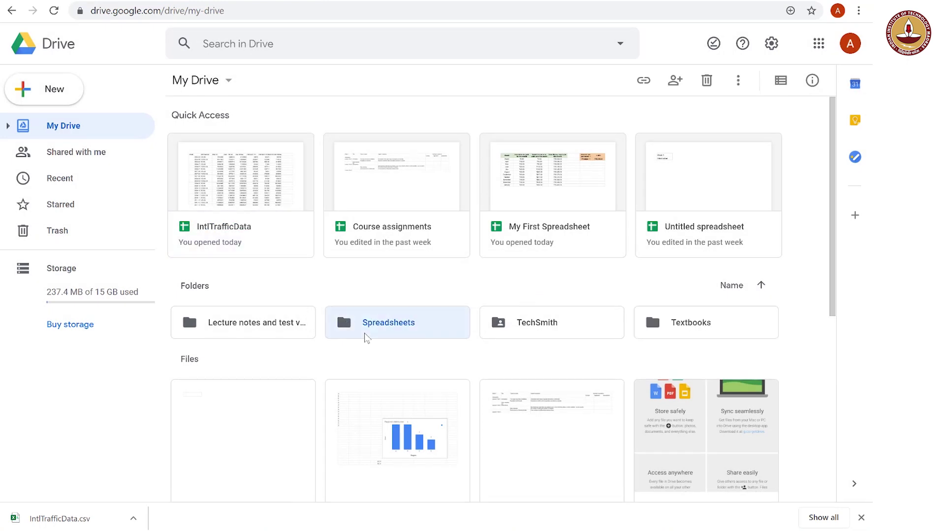
pyautogui.scroll(-1, 364, 337)
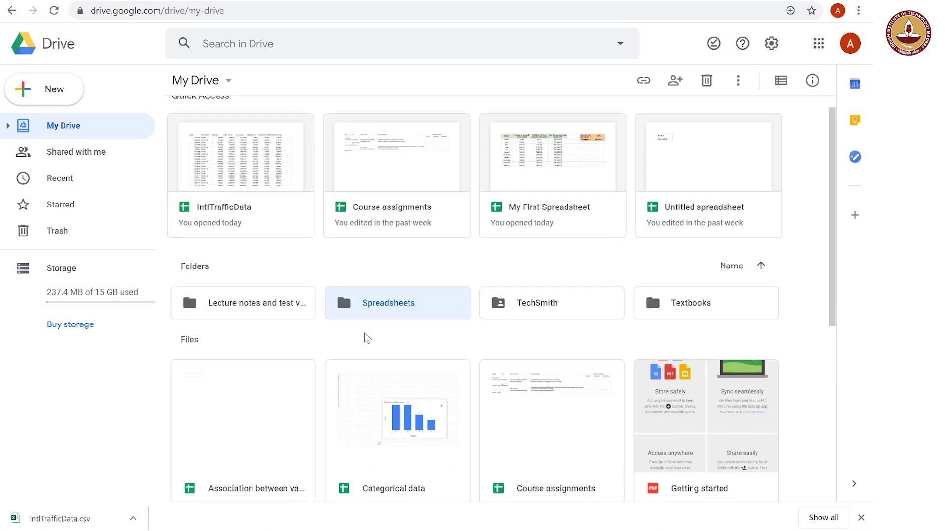
pyautogui.scroll(-1, 364, 338)
pyautogui.scroll(-2, 364, 337)
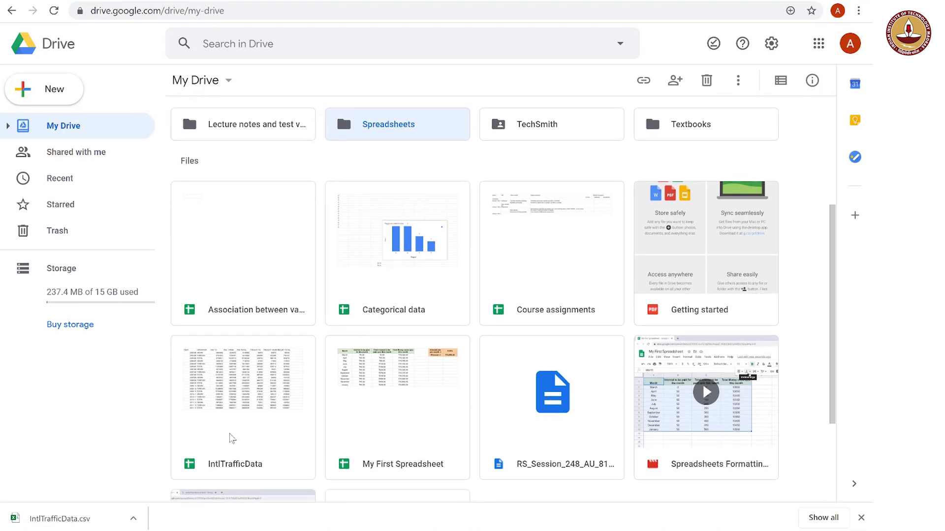
# Drag IntlTrafficData and My First Spreadsheet into the Spreadsheets folder.
pyautogui.click(232, 439)
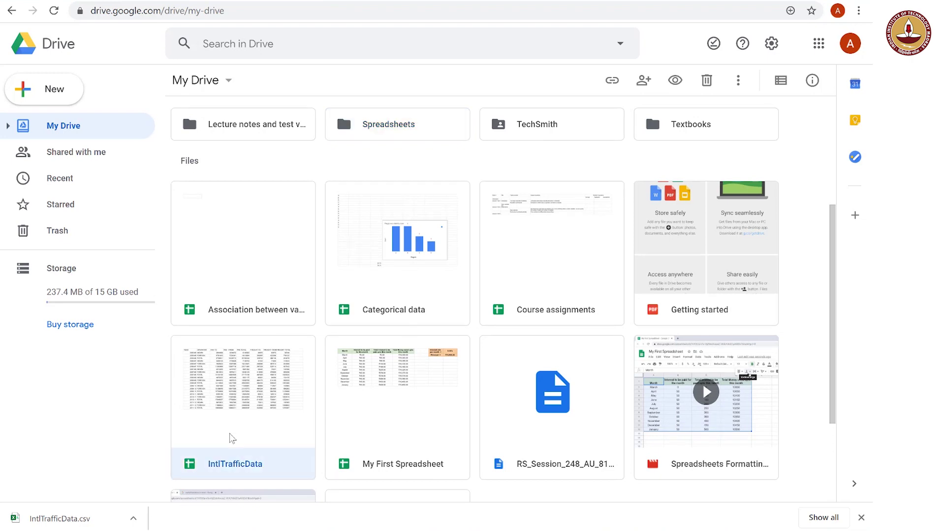
pyautogui.moveTo(231, 438); pyautogui.dragTo(362, 141)
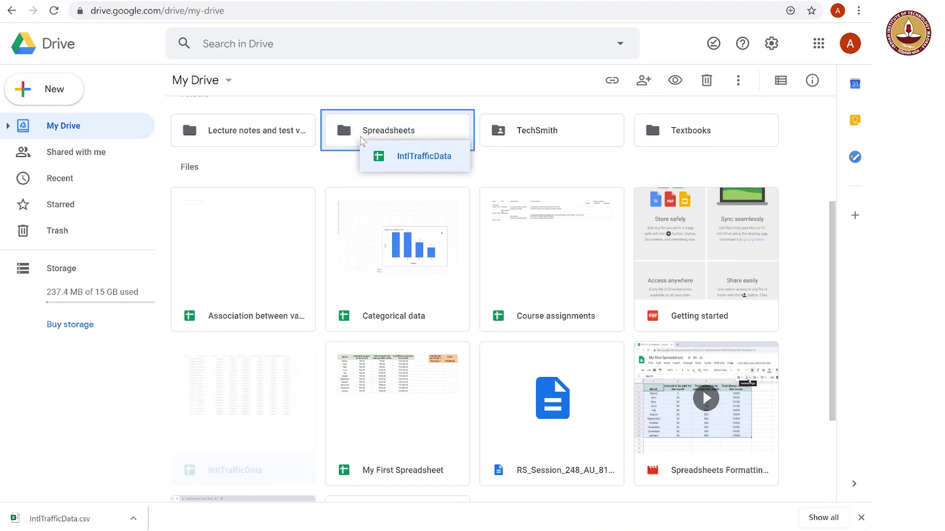
pyautogui.moveTo(362, 141); pyautogui.dragTo(362, 190)
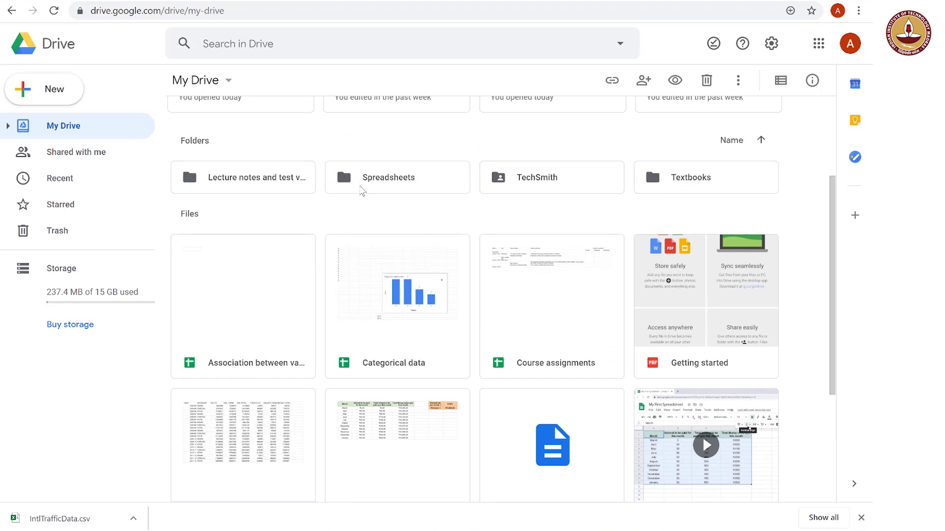
pyautogui.scroll(-1, 362, 191)
pyautogui.scroll(-1, 369, 320)
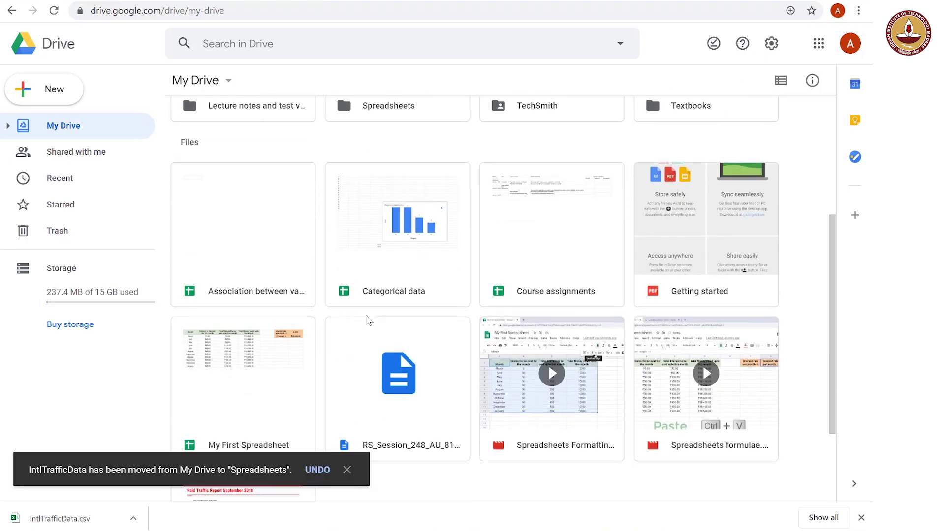
pyautogui.scroll(1, 369, 321)
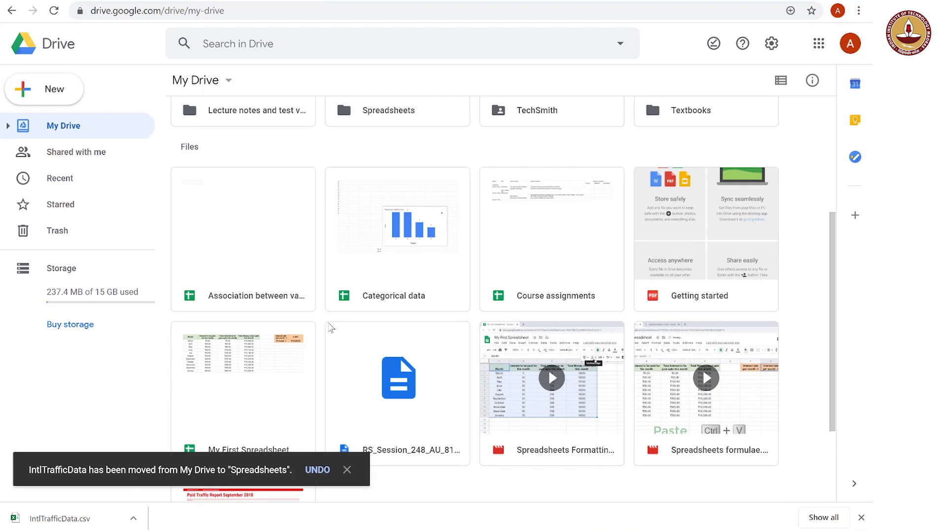
pyautogui.rightClick(270, 379)
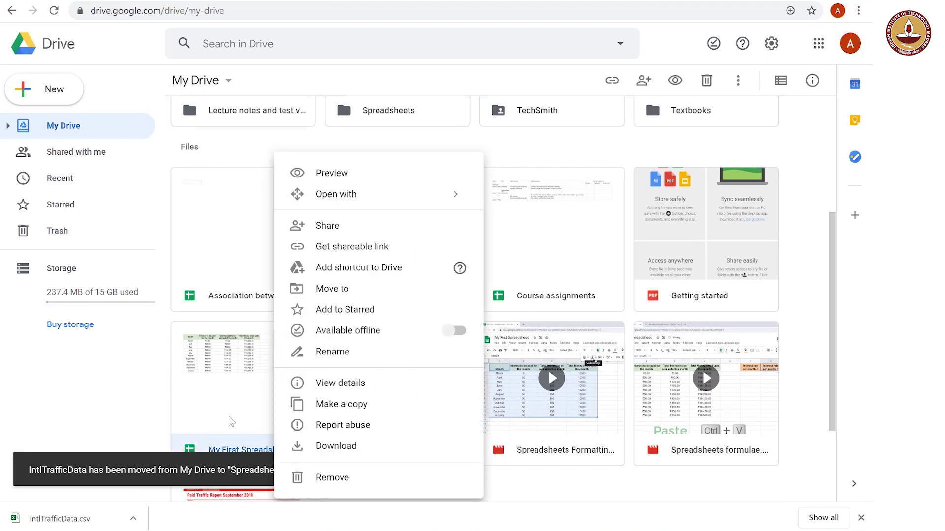
pyautogui.moveTo(231, 422)
pyautogui.mouseDown()
pyautogui.moveTo(377, 119)
pyautogui.moveTo(344, 187)
pyautogui.mouseUp()
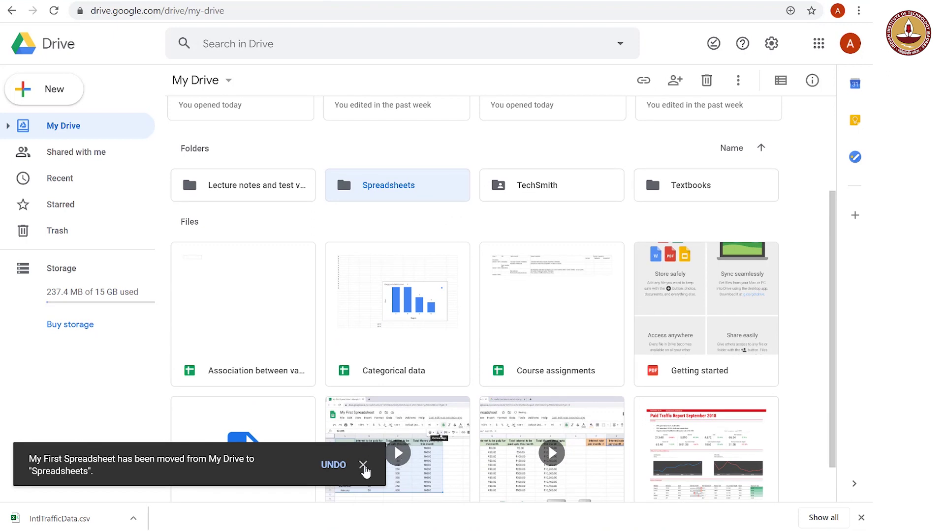
pyautogui.click(364, 467)
# Check the Spreadsheets folder's contents, then return to My Drive.
pyautogui.doubleClick(426, 198)
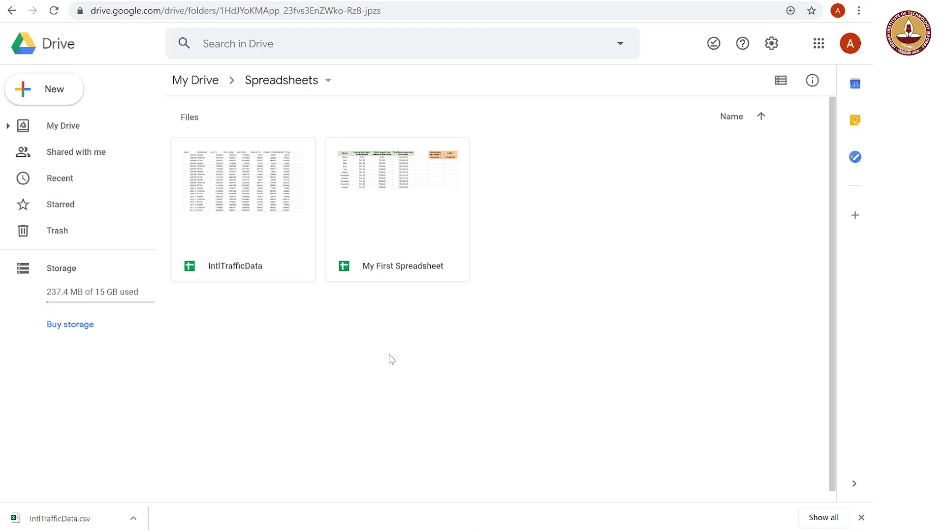
pyautogui.click(208, 92)
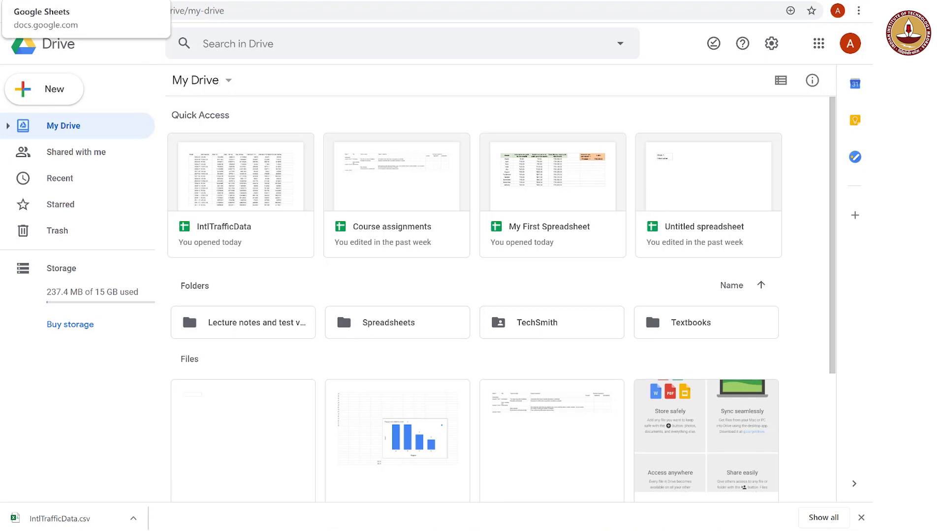
# Open IntlTrafficData from the Today list on the Sheets home page.
pyautogui.click(85, 1)
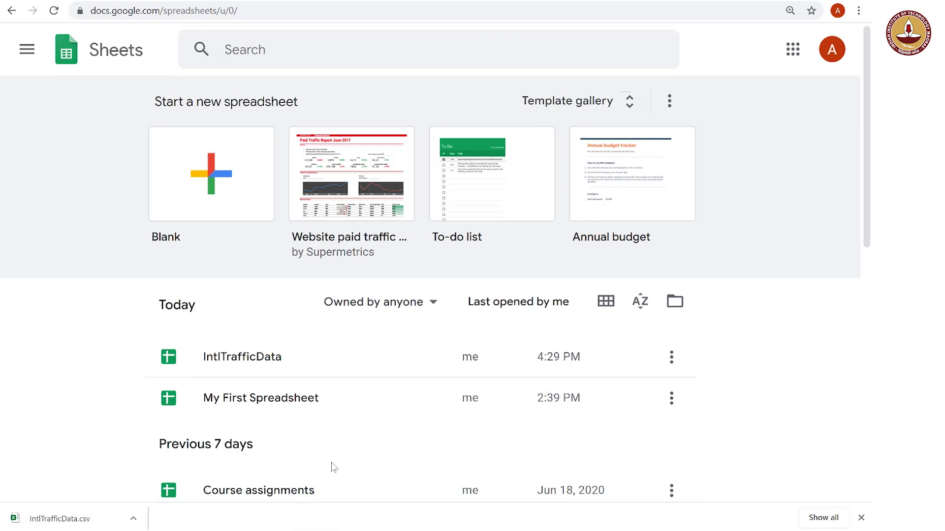
pyautogui.click(259, 361)
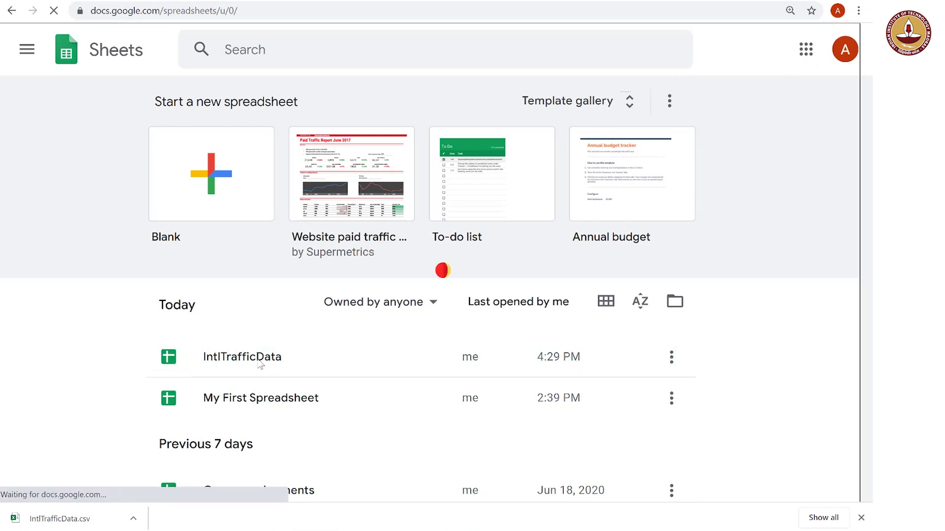